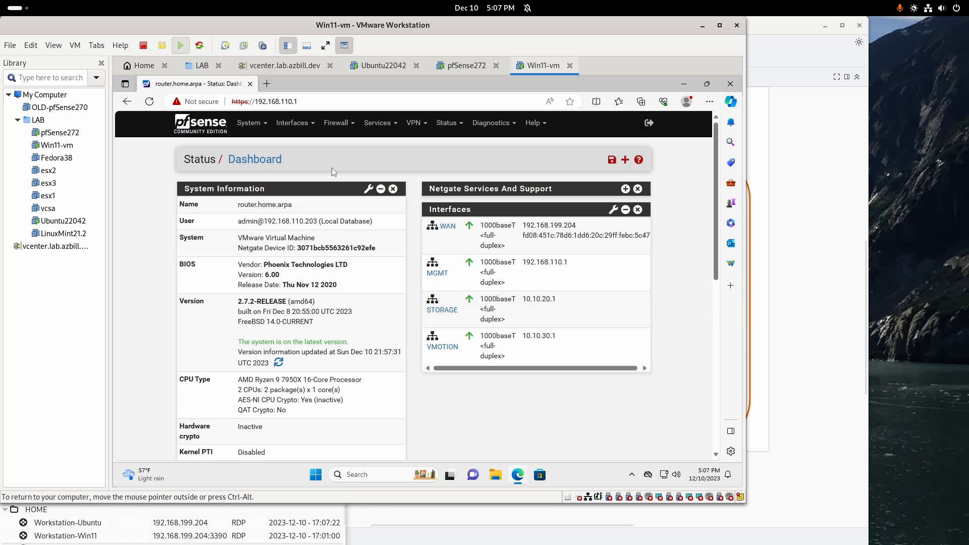
Add a NAT port forward rule at the top of the firewall's rule list and set its protocol to TCP.
click(344, 130)
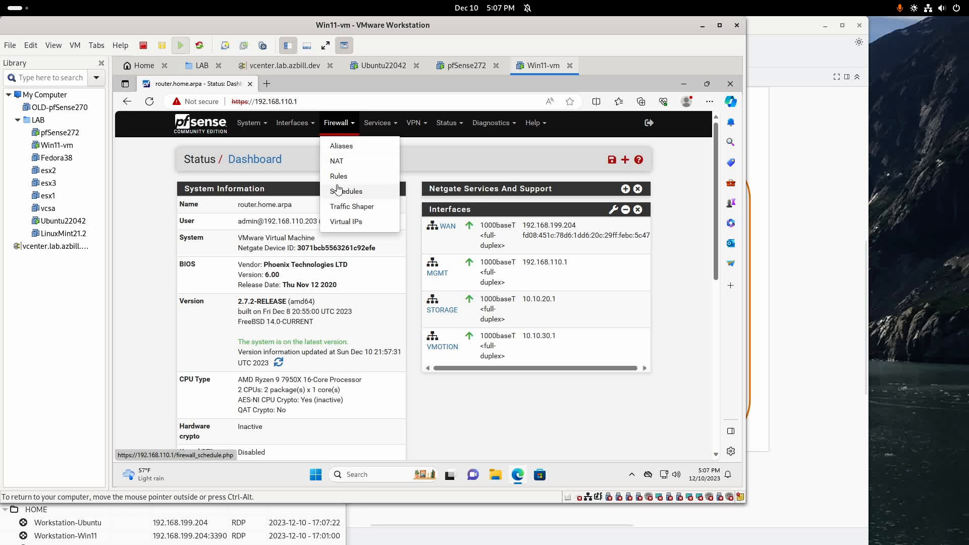
click(351, 162)
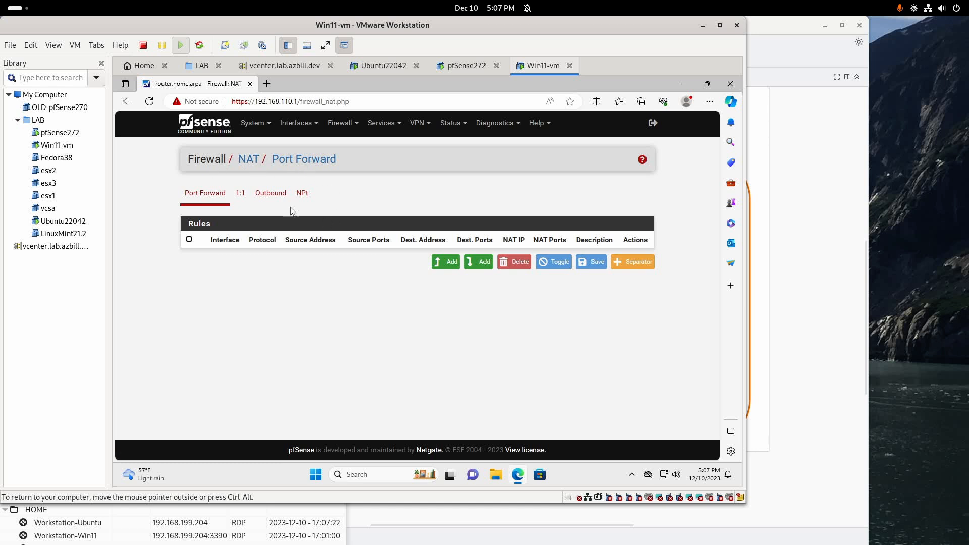
click(446, 268)
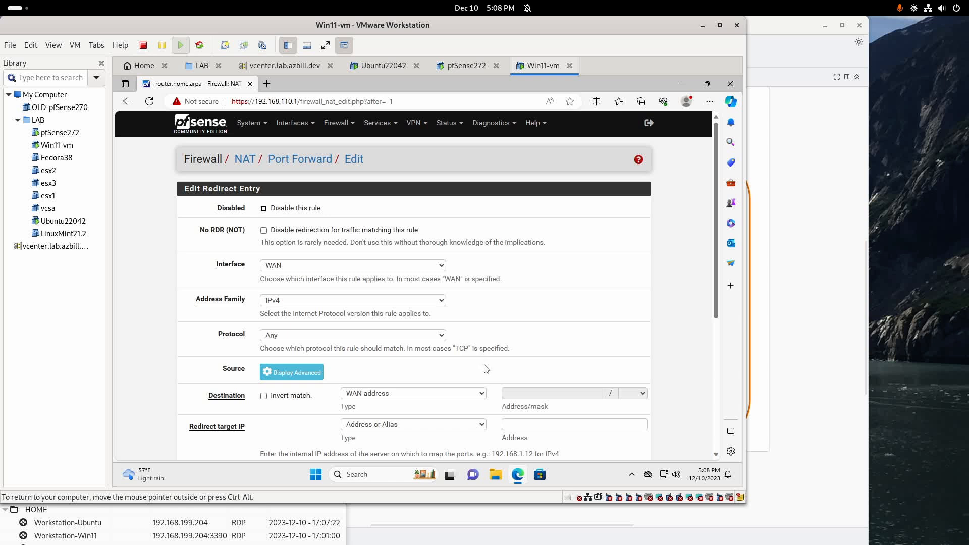
click(292, 337)
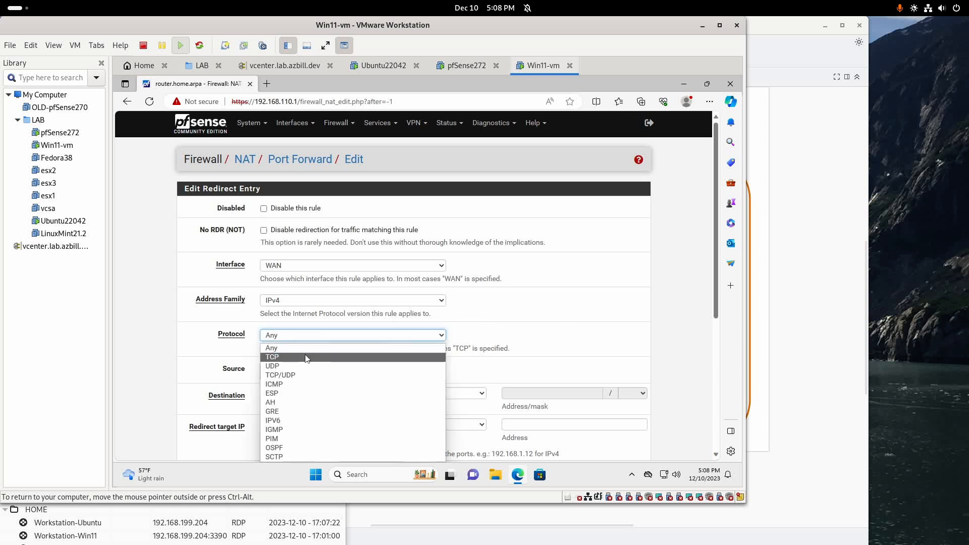
click(306, 358)
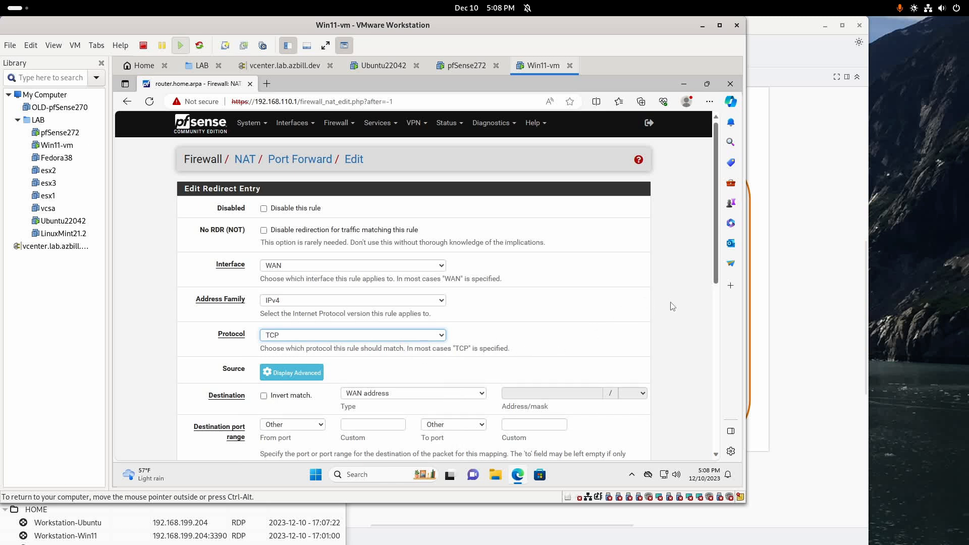
Set the rule's destination port range to MS RDP.
drag(716, 268, 737, 360)
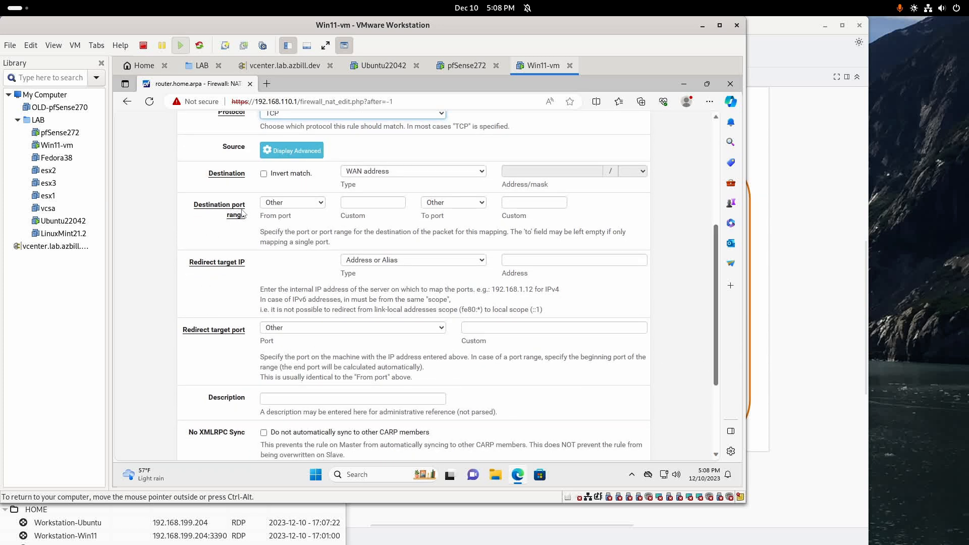
click(322, 206)
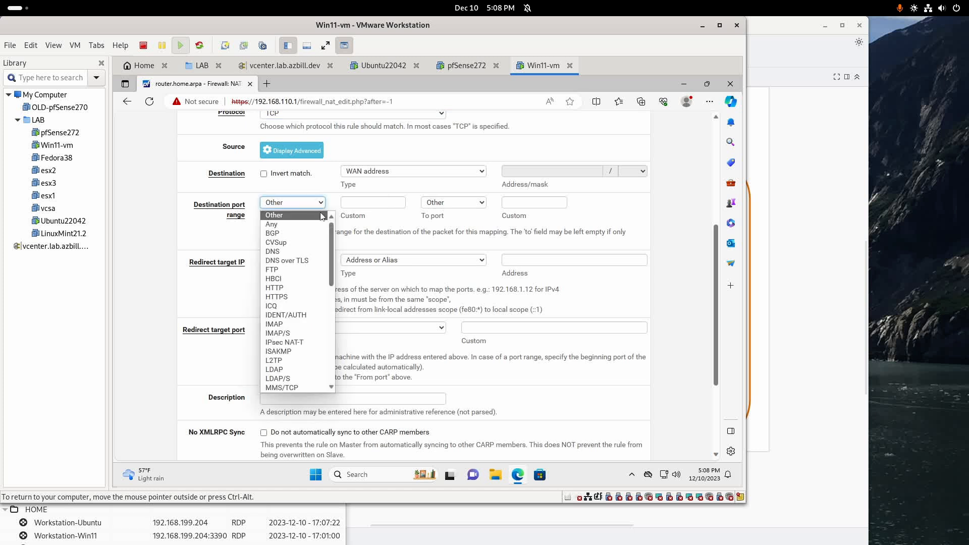
drag(332, 248, 334, 271)
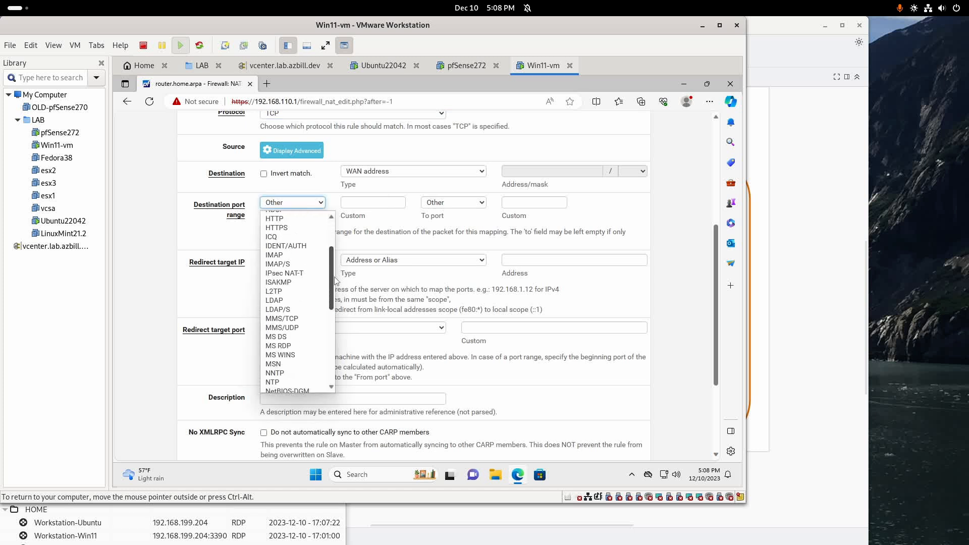
click(302, 346)
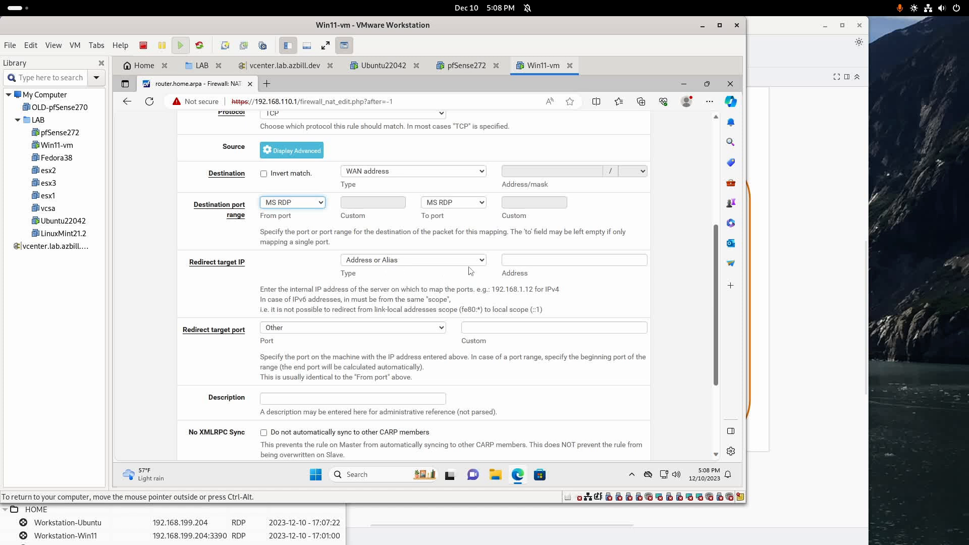
Set the redirect target IP to 192.168.110.201 and the redirect target port to MS RDP.
click(515, 262)
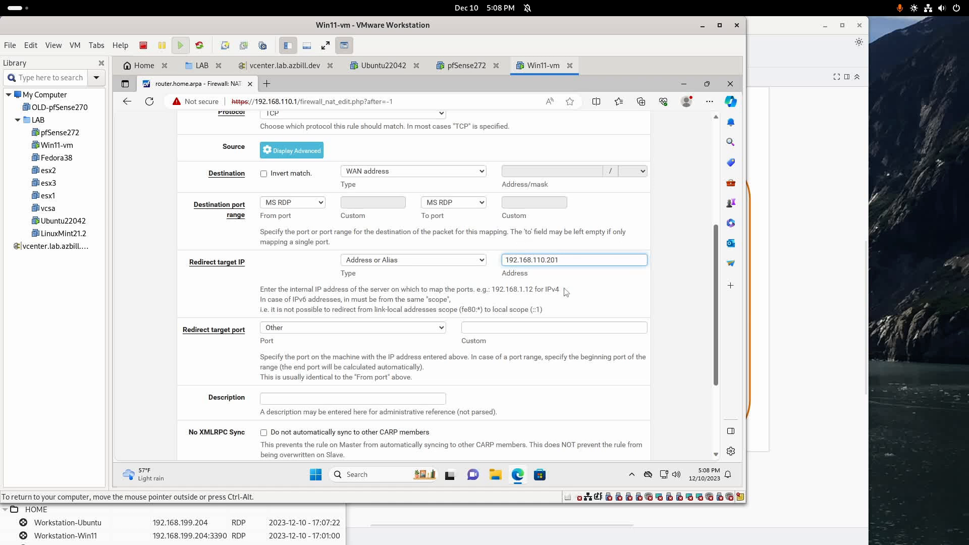
drag(569, 258, 503, 259)
click(442, 329)
scroll(328, 262, down, 2)
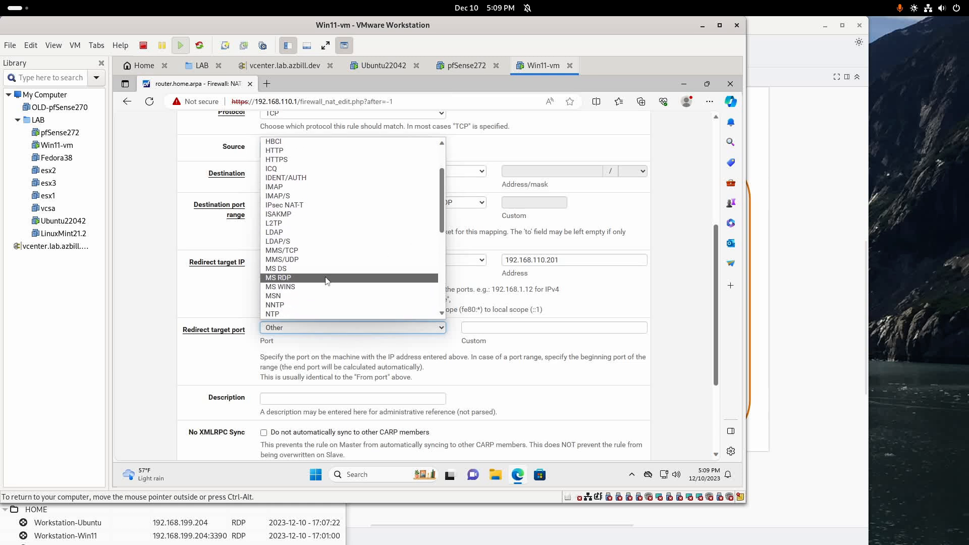
click(327, 277)
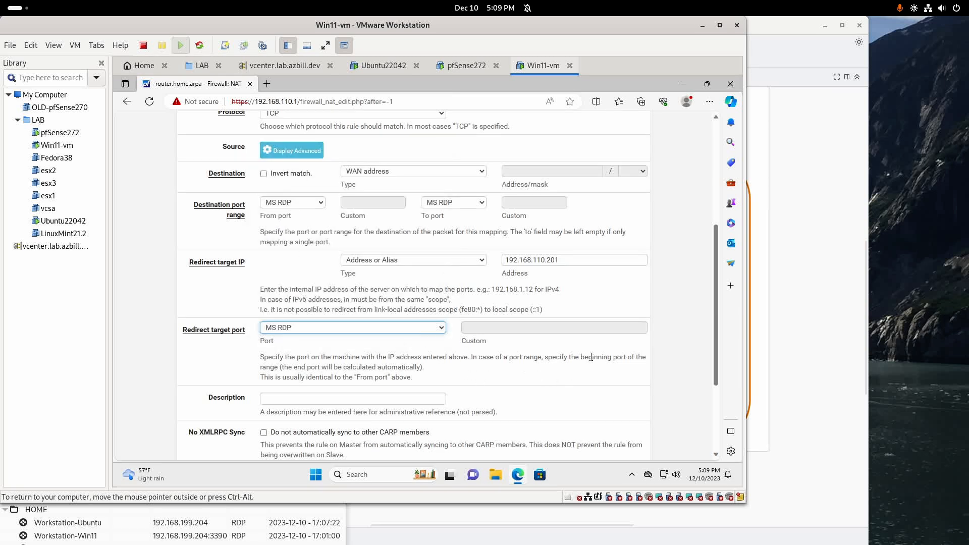
Enter "RDP to Ubuntu" as the port forward rule's description.
scroll(505, 356, down, 1)
click(328, 346)
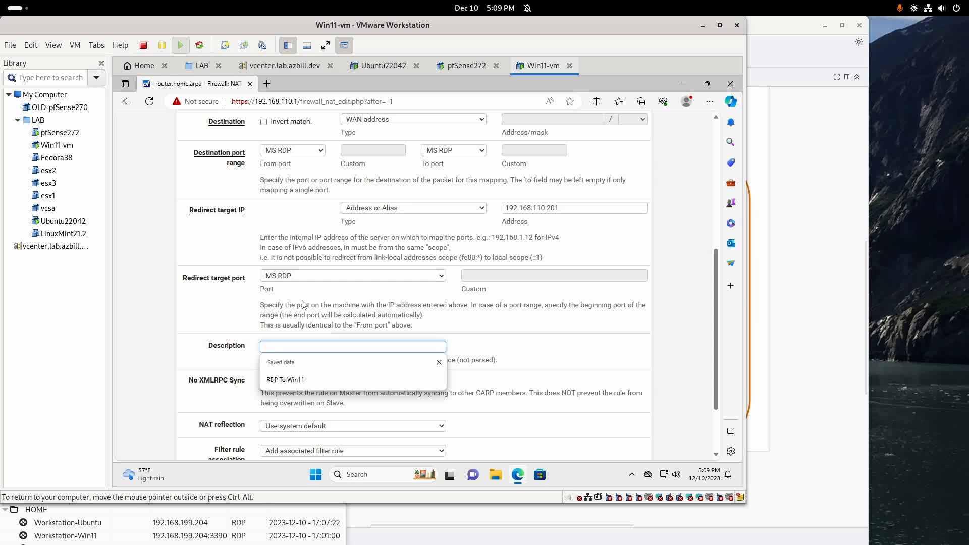
text(T)
key(BackSpace)
text(RDP to Ubuntu)
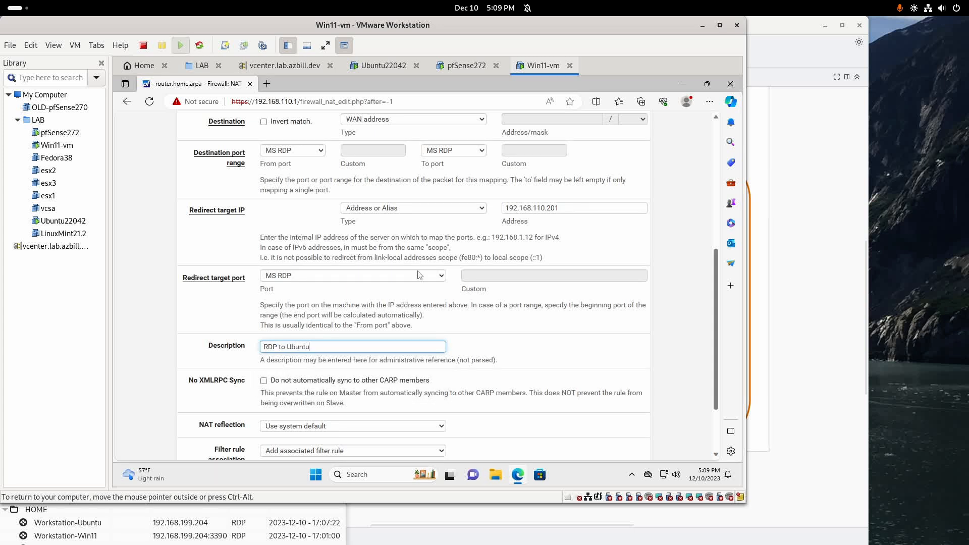
Save the RDP to Ubuntu rule and apply the NAT configuration changes.
scroll(605, 374, down, 3)
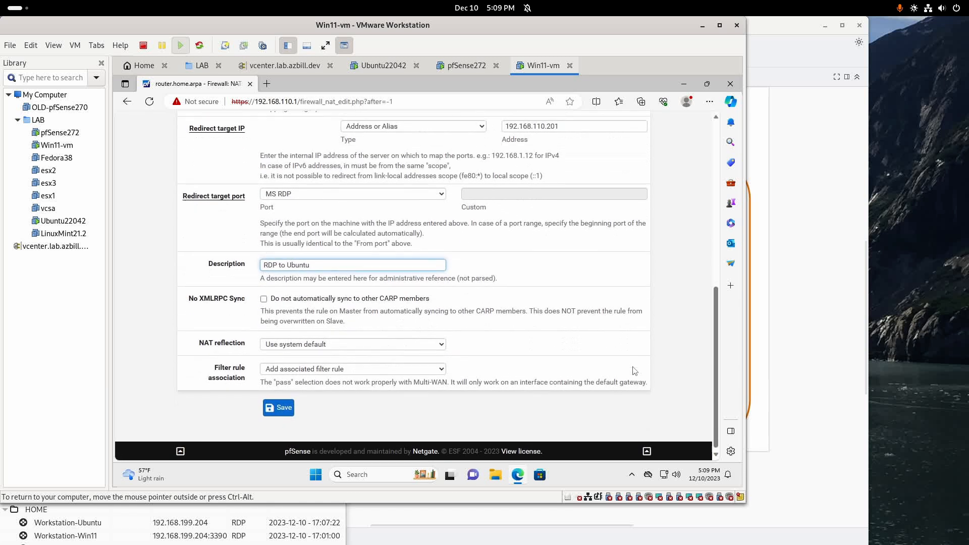
click(277, 407)
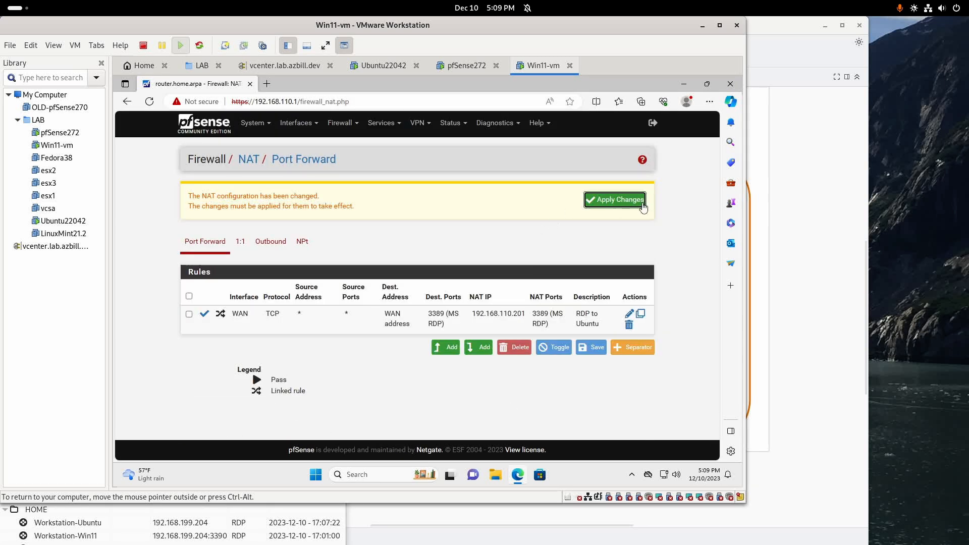
click(620, 202)
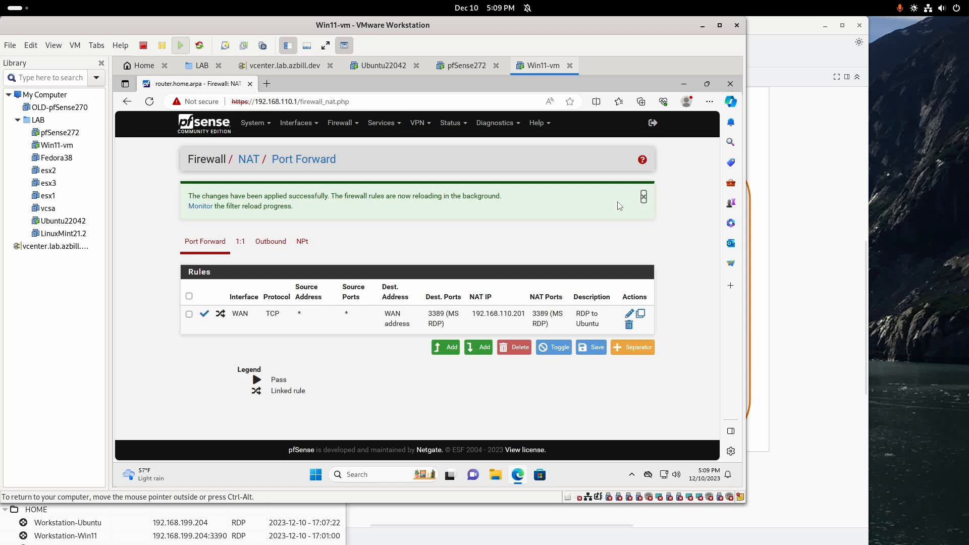
click(280, 385)
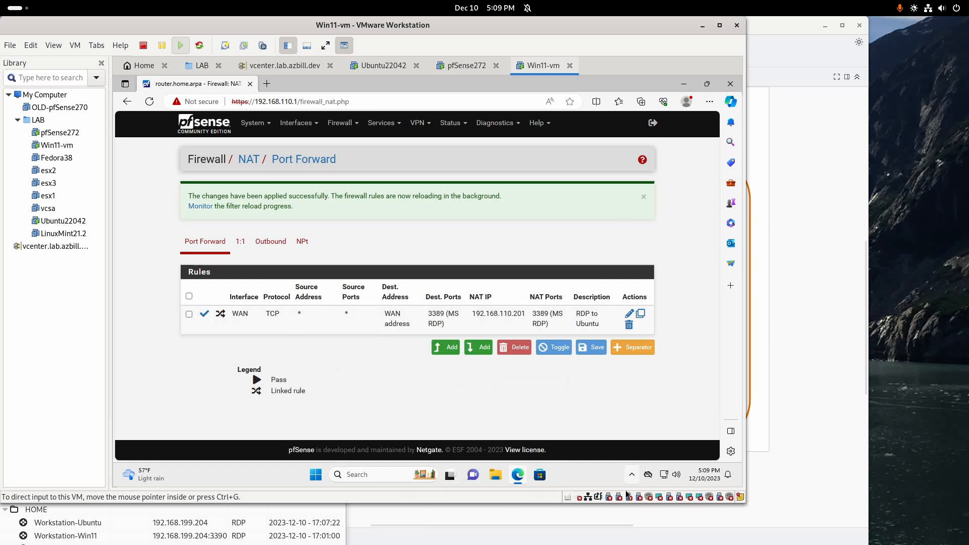
Switch to Remmina, connect to the saved Workstation-Ubuntu RDP session to test the forward, and minimise the session window.
click(173, 528)
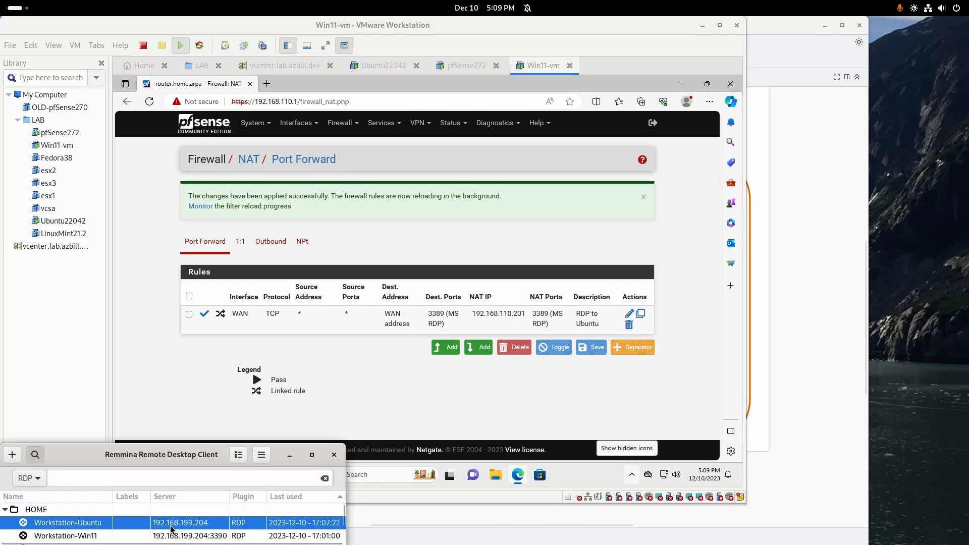
double_click(96, 527)
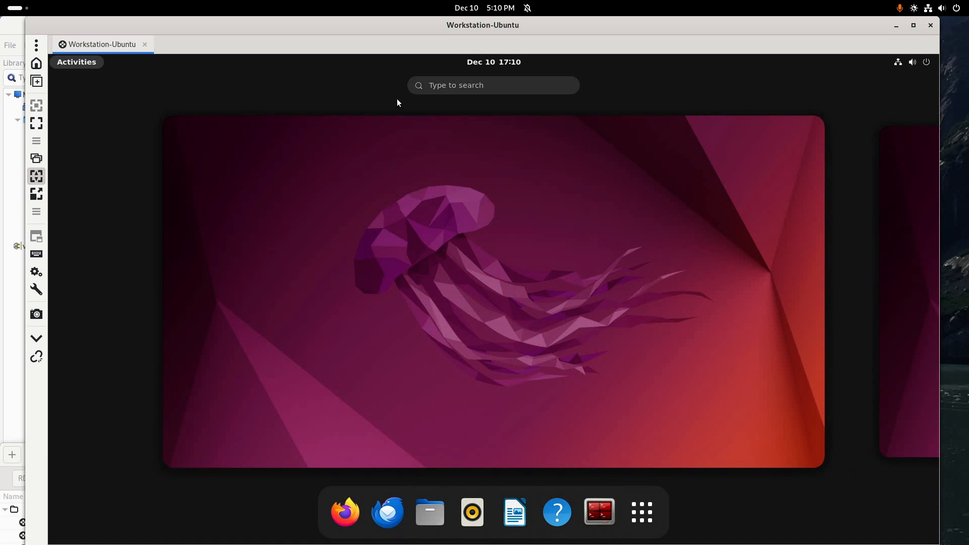
click(897, 27)
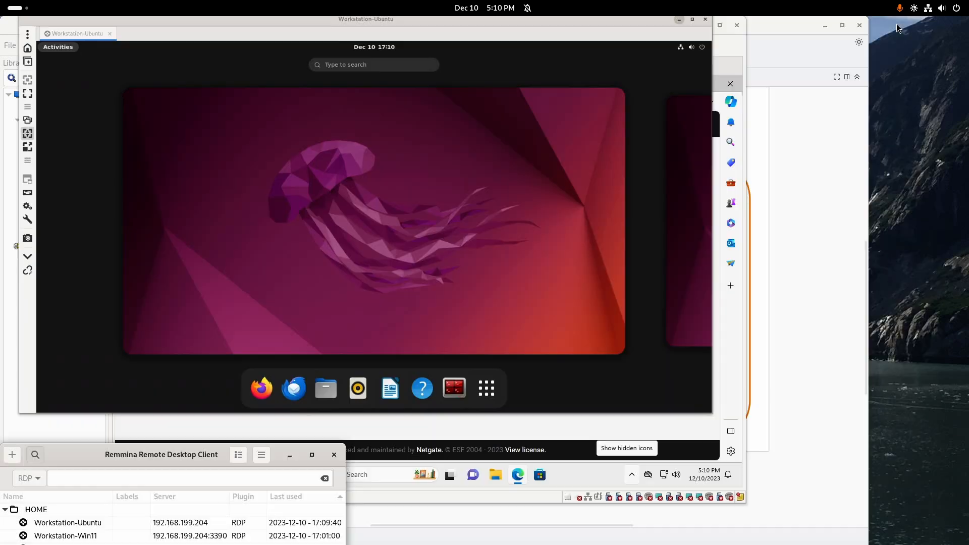
Examine the RDP NAT diagram in draw.io for the Win11 port mapping and return to the pfSense port forward list in VMware Workstation.
click(808, 343)
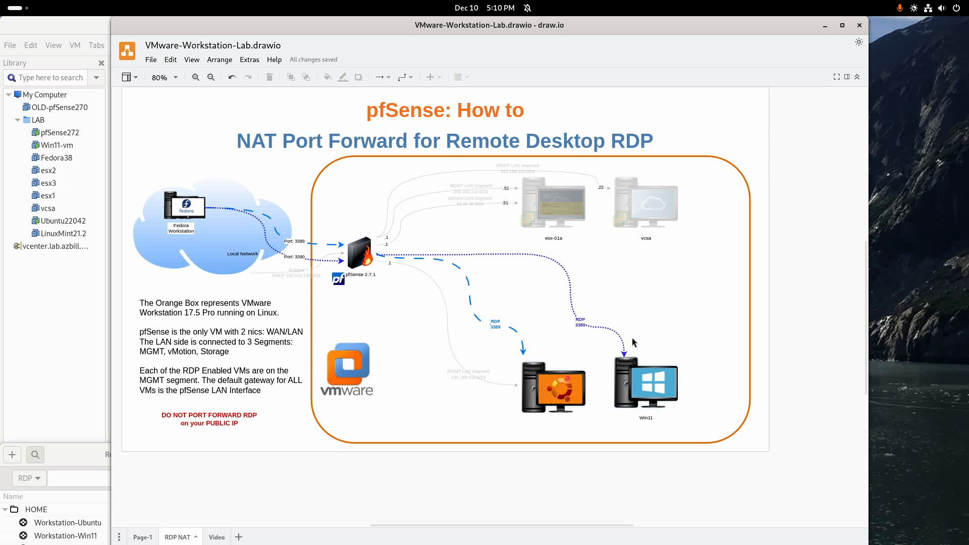
click(68, 302)
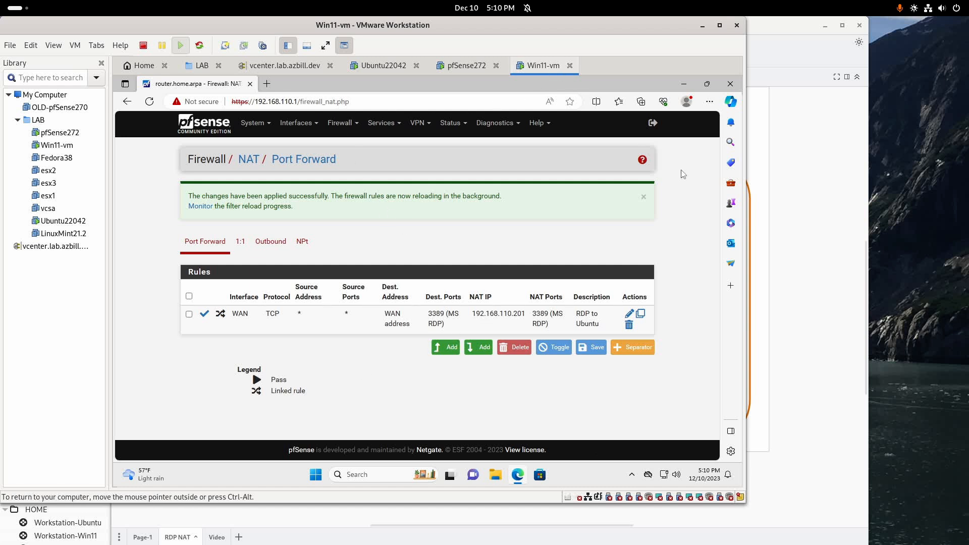
click(785, 256)
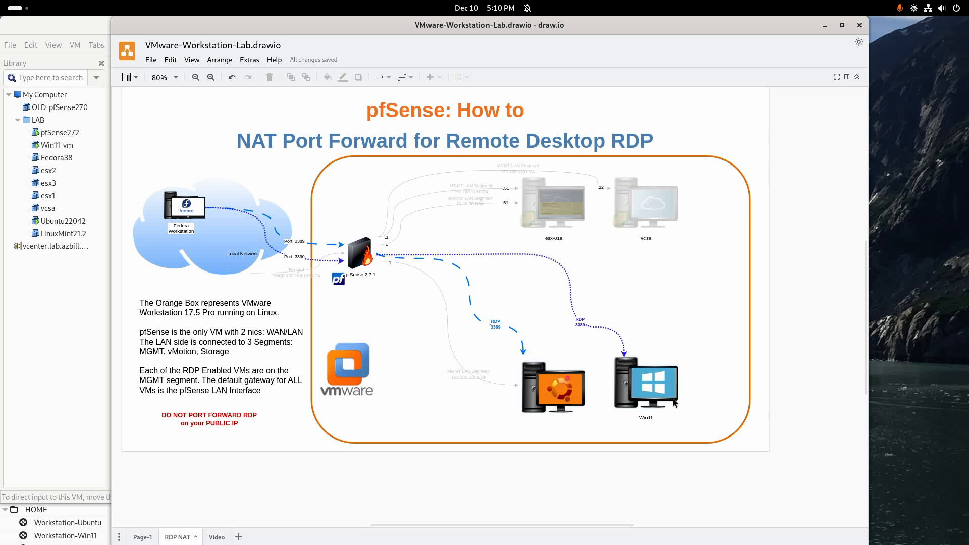
click(89, 311)
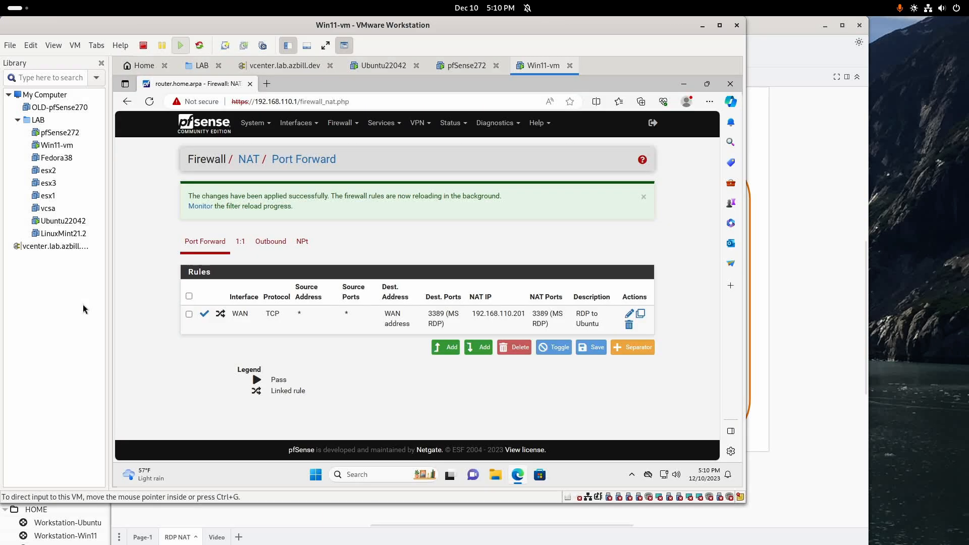
double_click(366, 380)
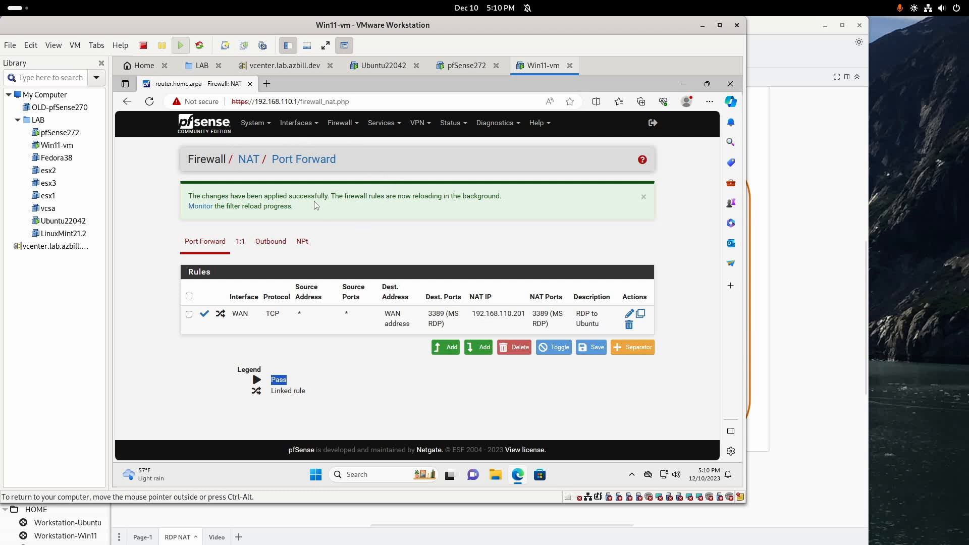
click(463, 396)
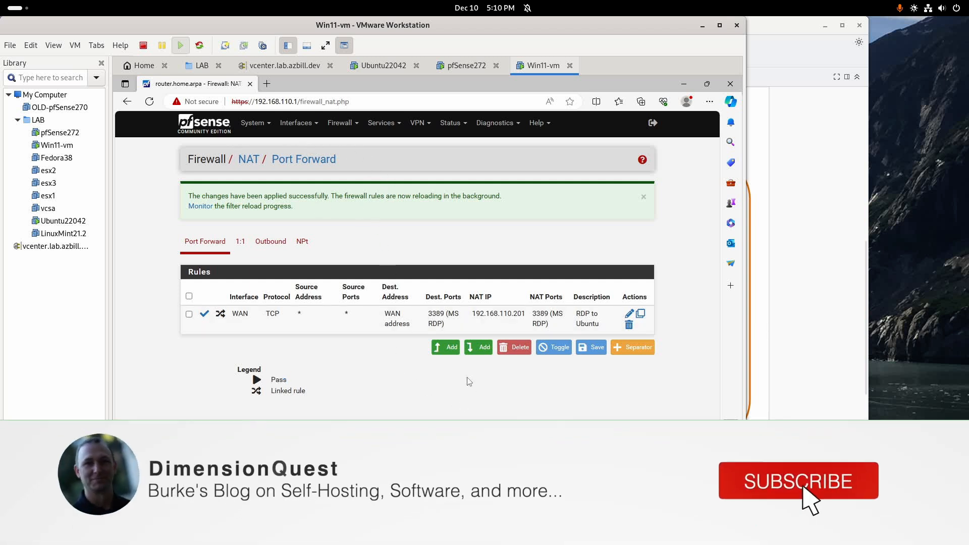
Add another port forward rule at the top of the list and set its protocol to TCP.
click(447, 348)
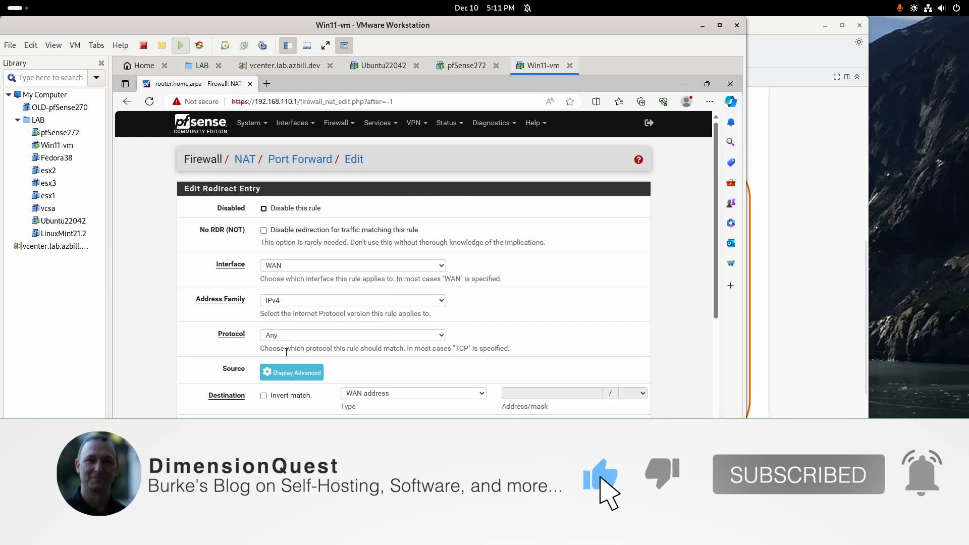
click(304, 340)
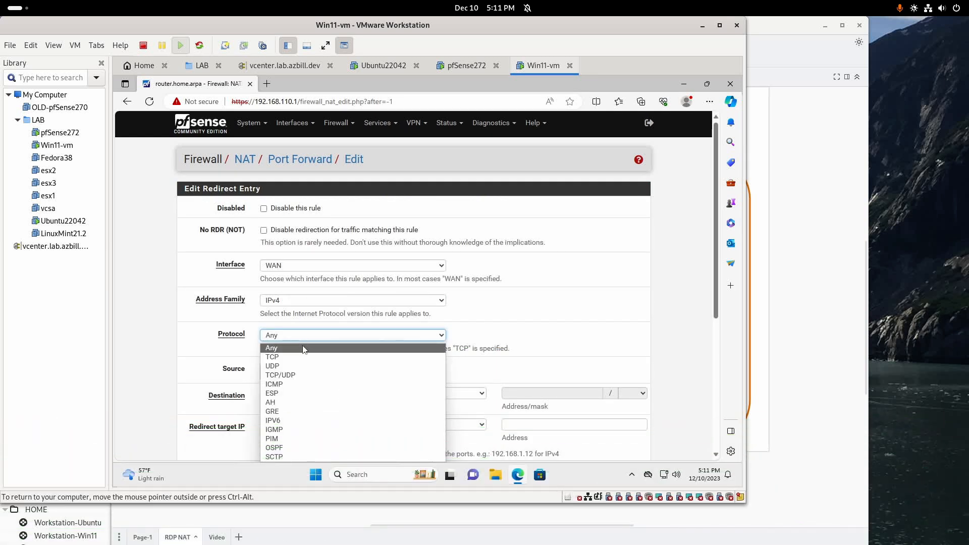
click(310, 358)
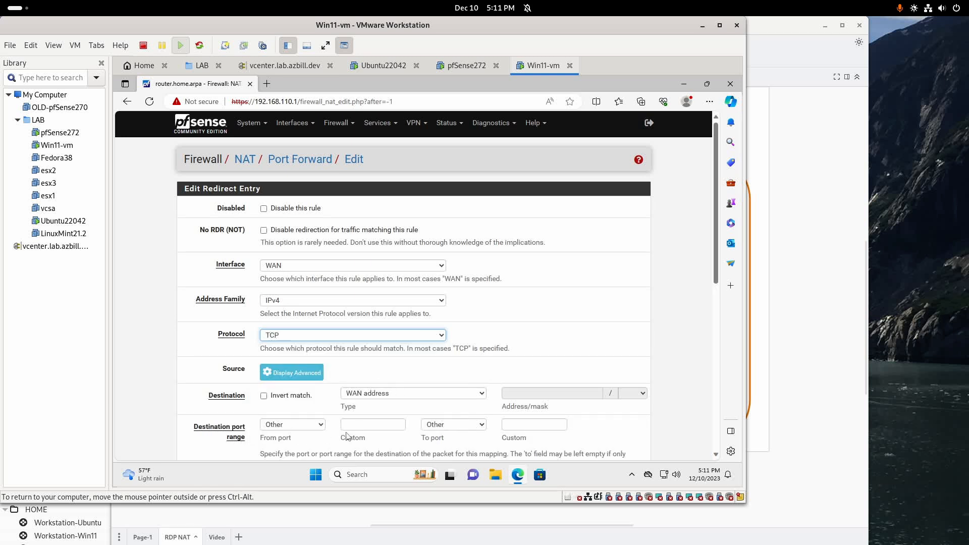
Set the new rule's custom destination port range from 3390 to 3390.
click(365, 427)
text(3390)
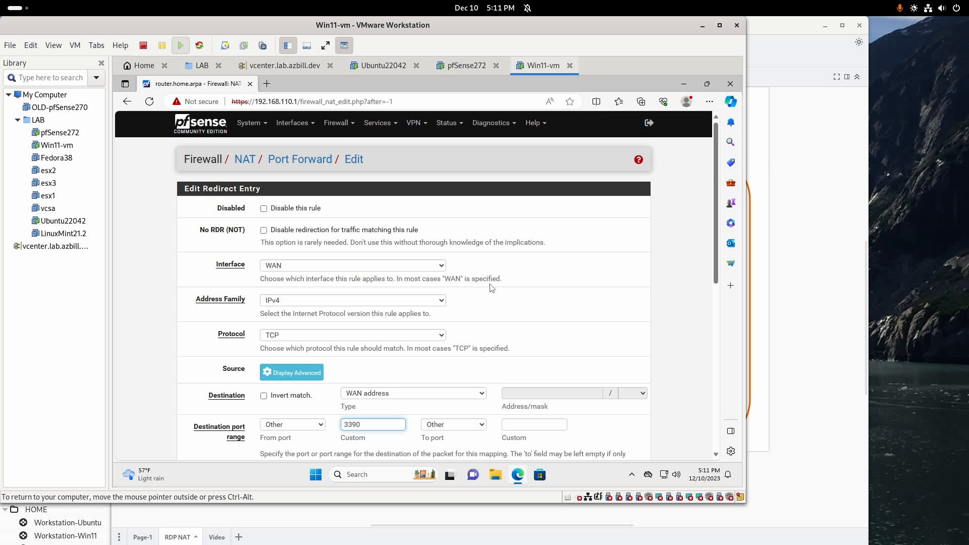
click(563, 426)
text(3390)
Look up the Windows 11 VM's IPv4 address by running ipconfig in Terminal, and return to the port forward rule form.
scroll(542, 422, down, 5)
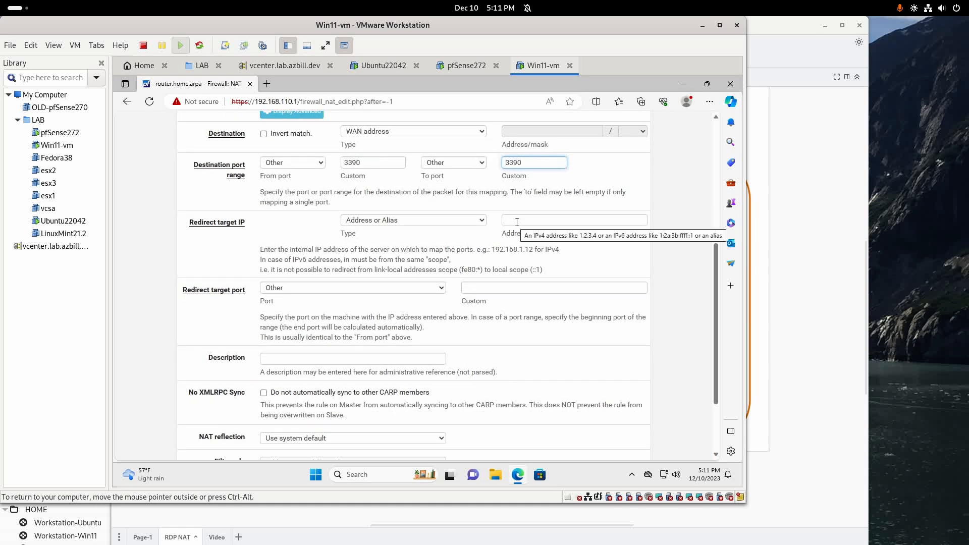
click(517, 220)
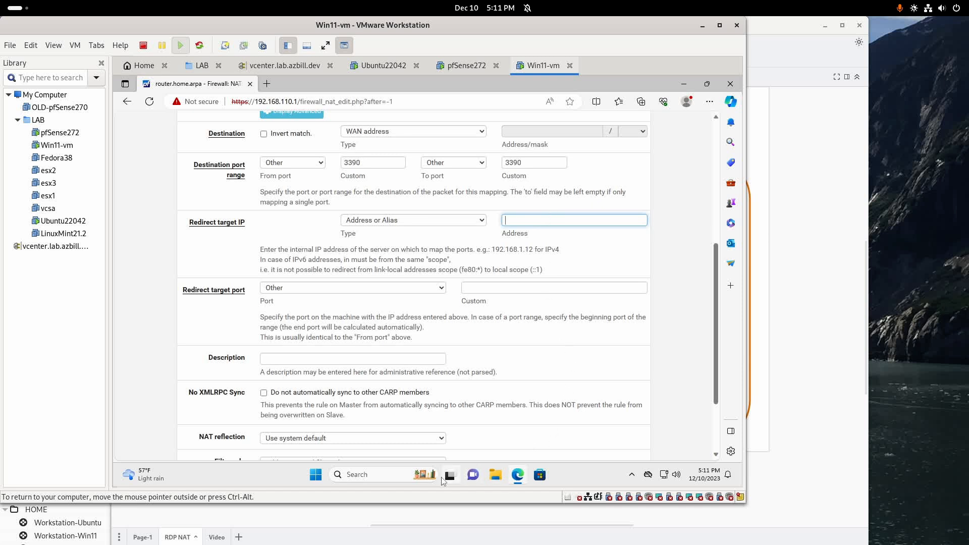
click(317, 475)
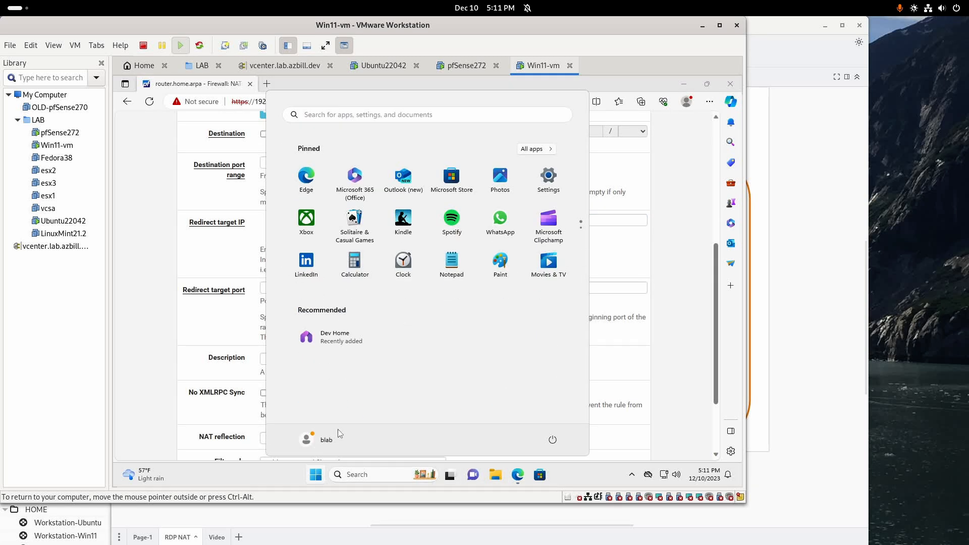
text(term)
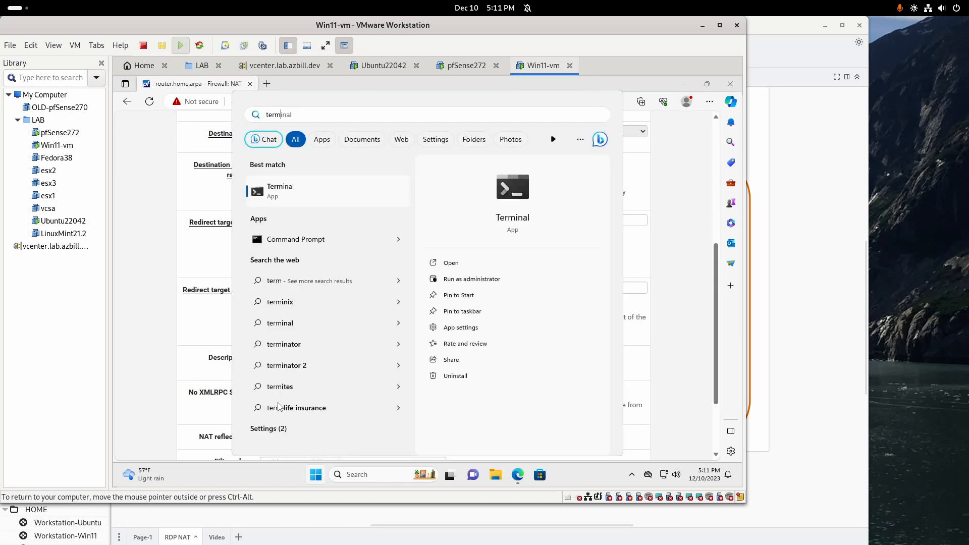
key(Return)
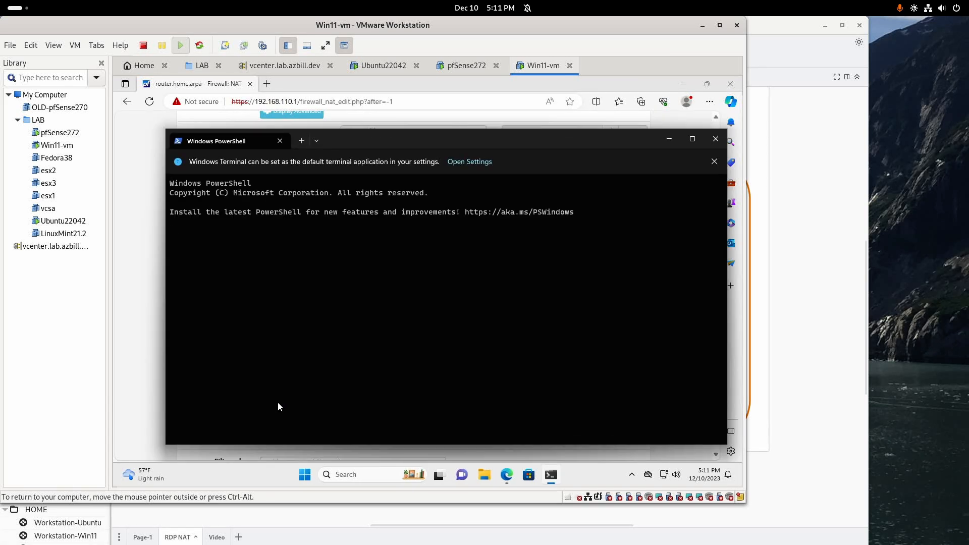
text(ipconfig)
key(Return)
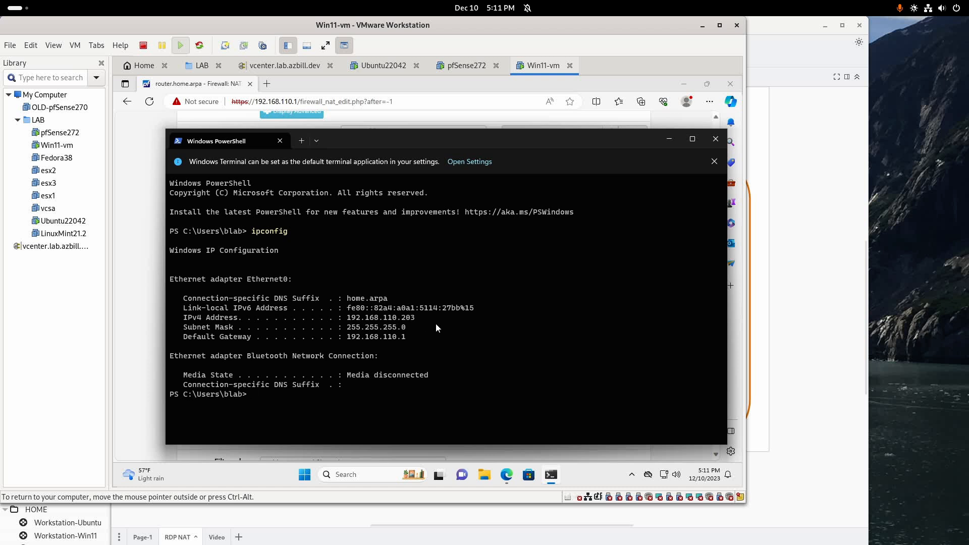
click(664, 137)
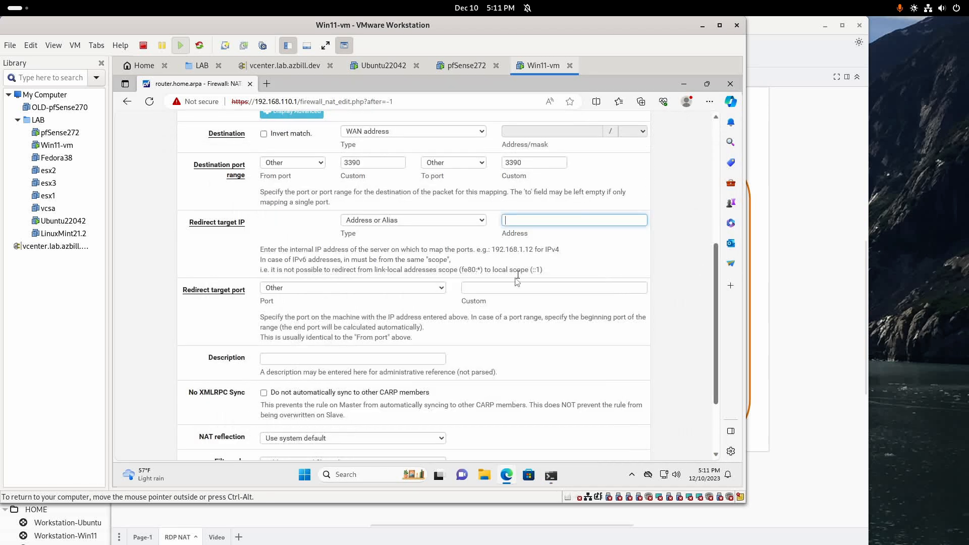
Set the rule's redirect target IP to 192.168.110.203 and its redirect target port to MS RDP.
drag(577, 210, 556, 222)
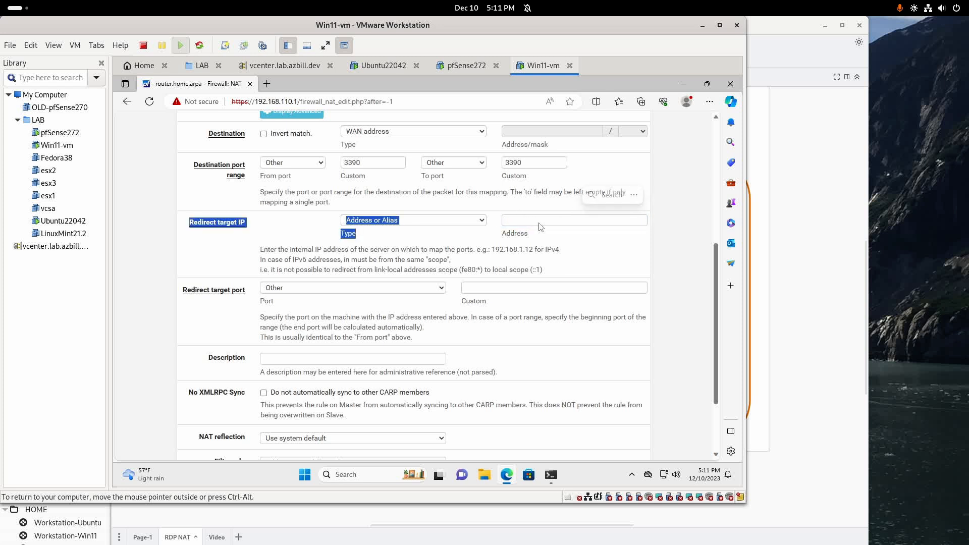
click(546, 221)
click(528, 217)
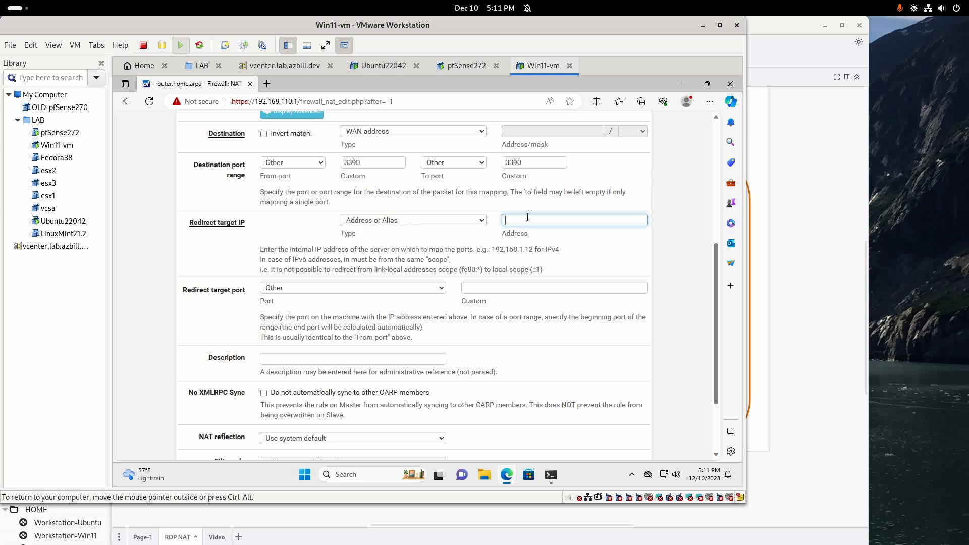
text(192.168.110.203)
click(305, 288)
scroll(305, 209, down, 2)
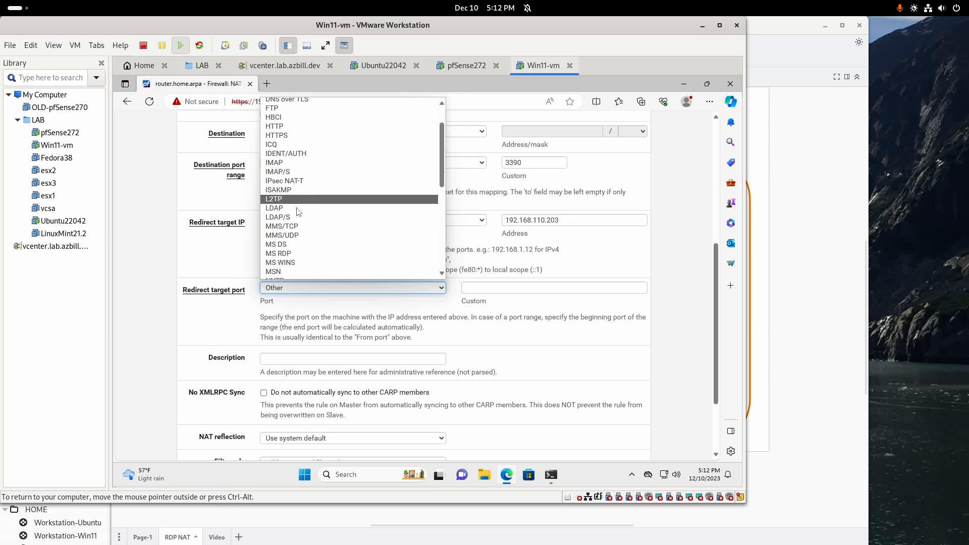
click(275, 239)
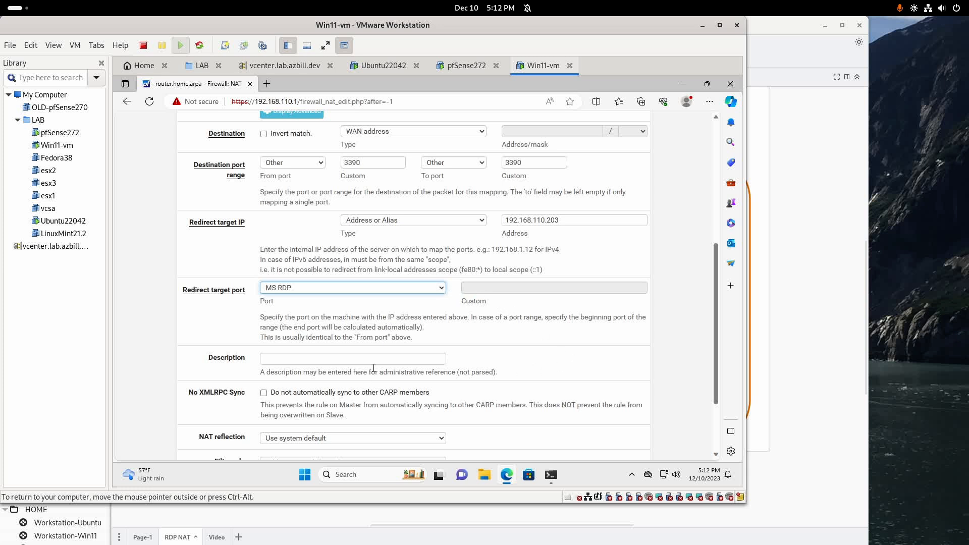
Describe the rule as "RDP To Win11", save it, and apply the NAT configuration changes.
click(407, 358)
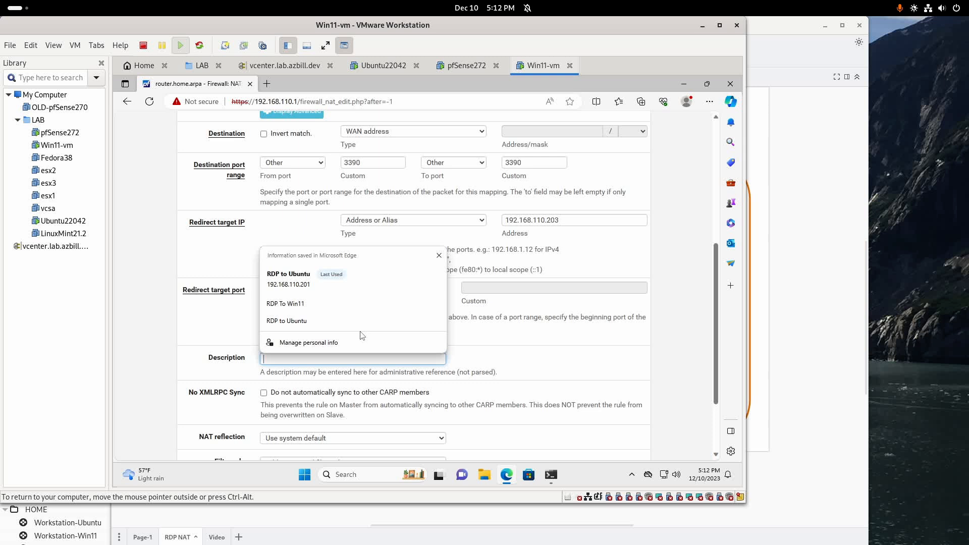
click(324, 304)
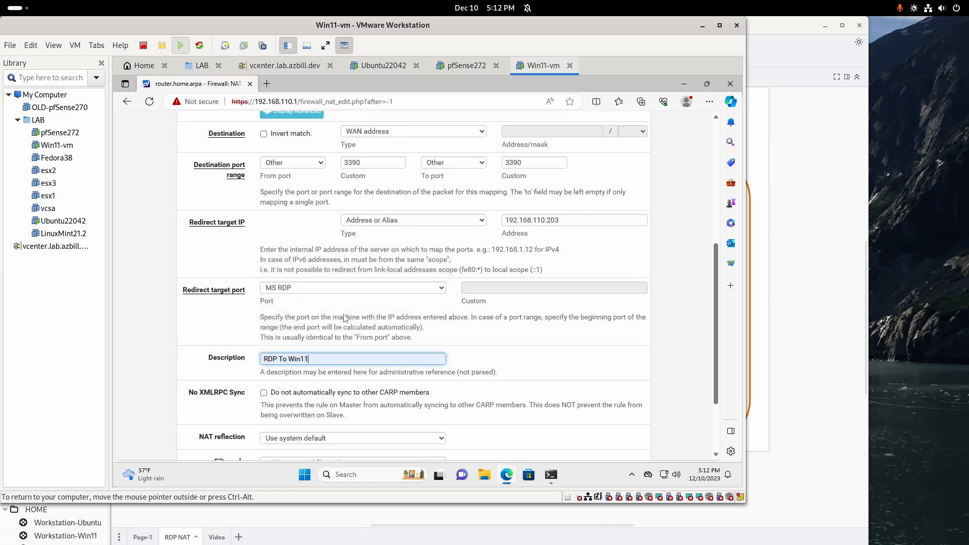
scroll(303, 393, down, 2)
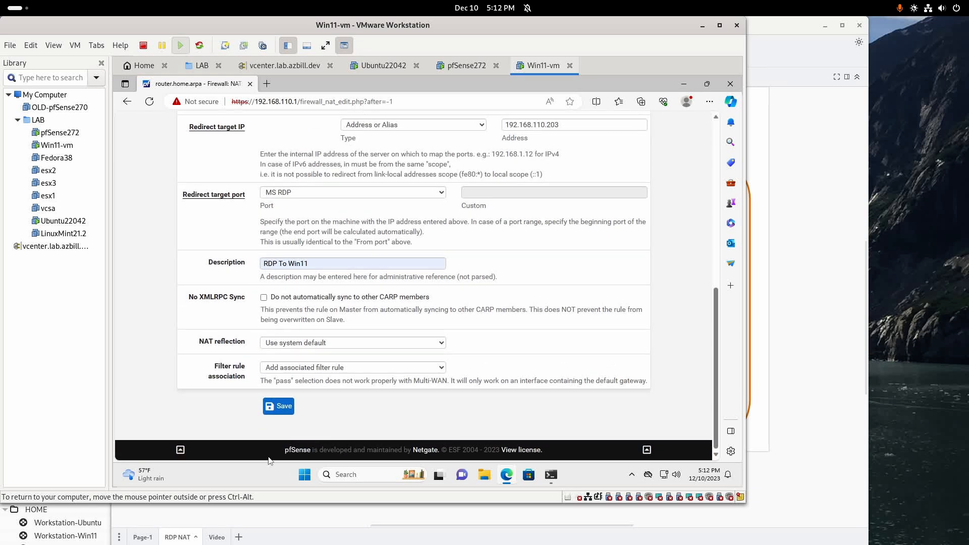
click(278, 406)
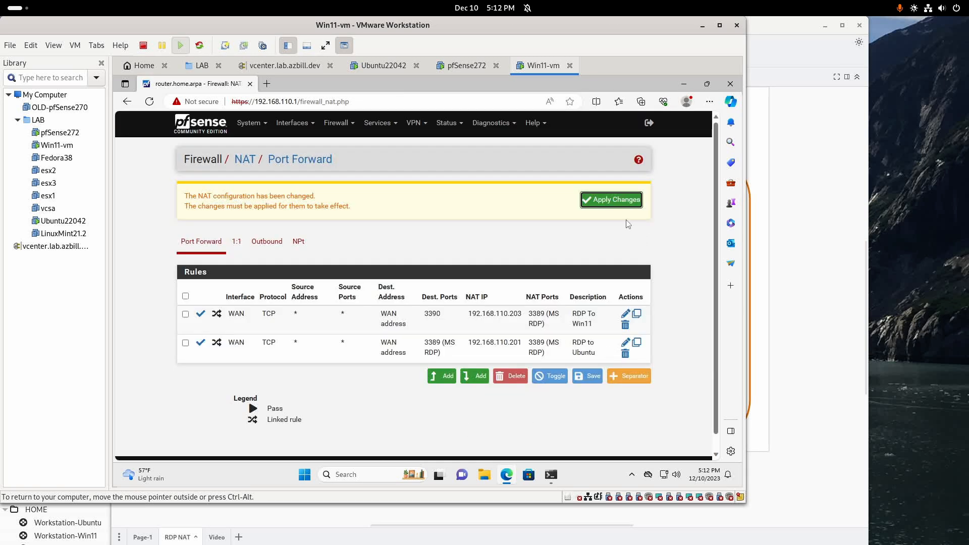
click(626, 203)
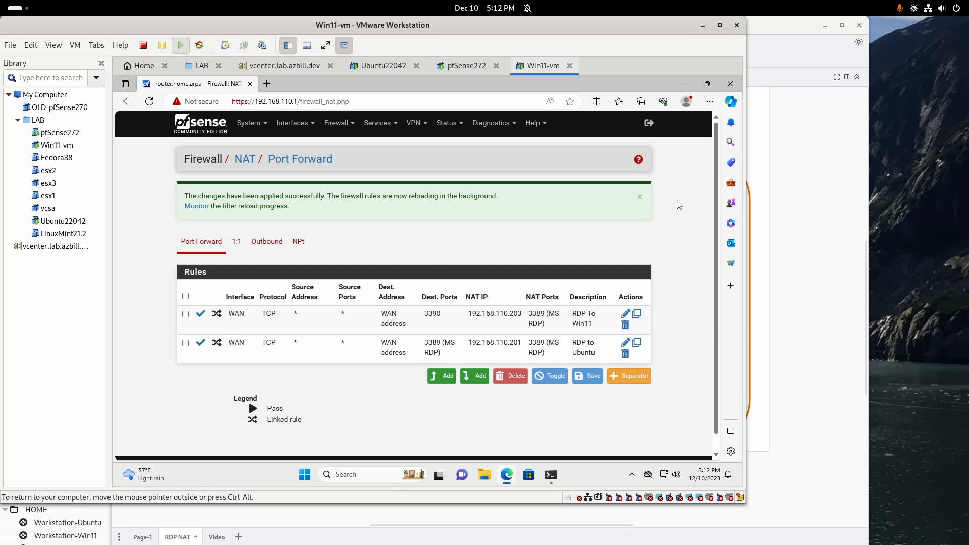
Minimise the VM's browser, connect to the saved Workstation-Win11 session in Remmina, accepting its certificate, and restore the pfSense browser window there.
click(680, 80)
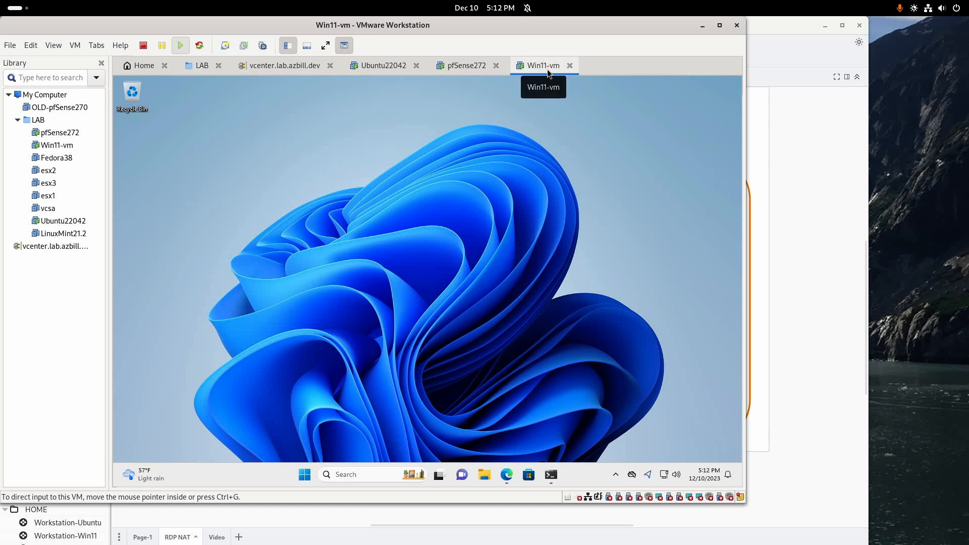
click(75, 536)
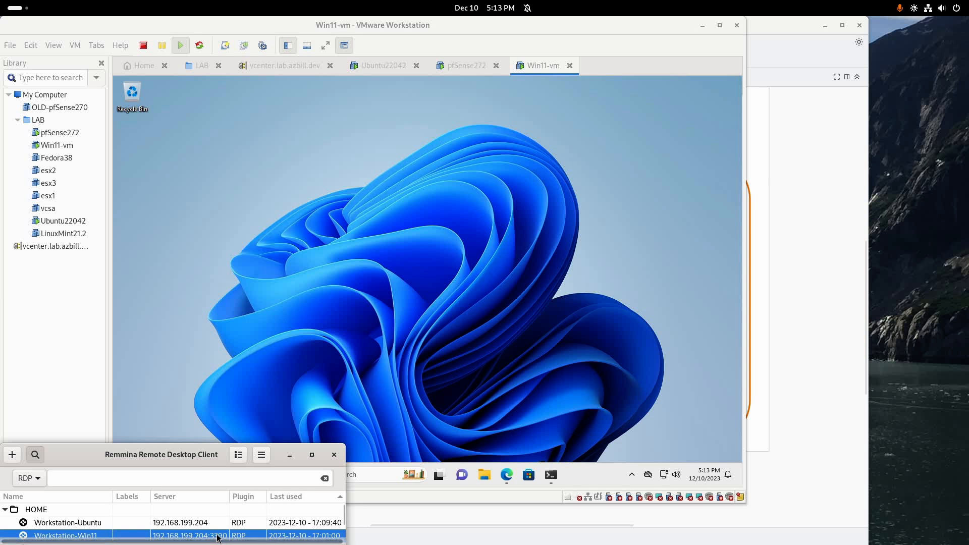
double_click(186, 537)
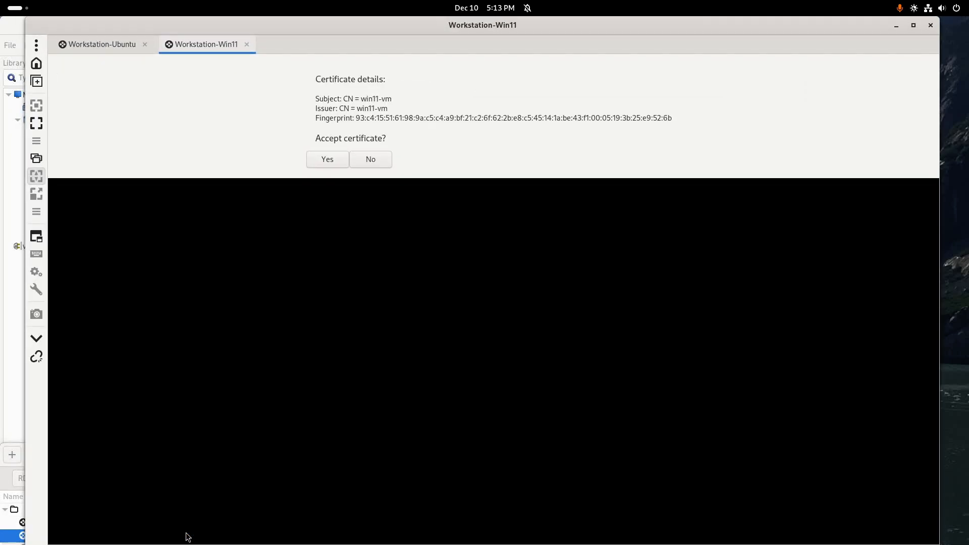
click(328, 160)
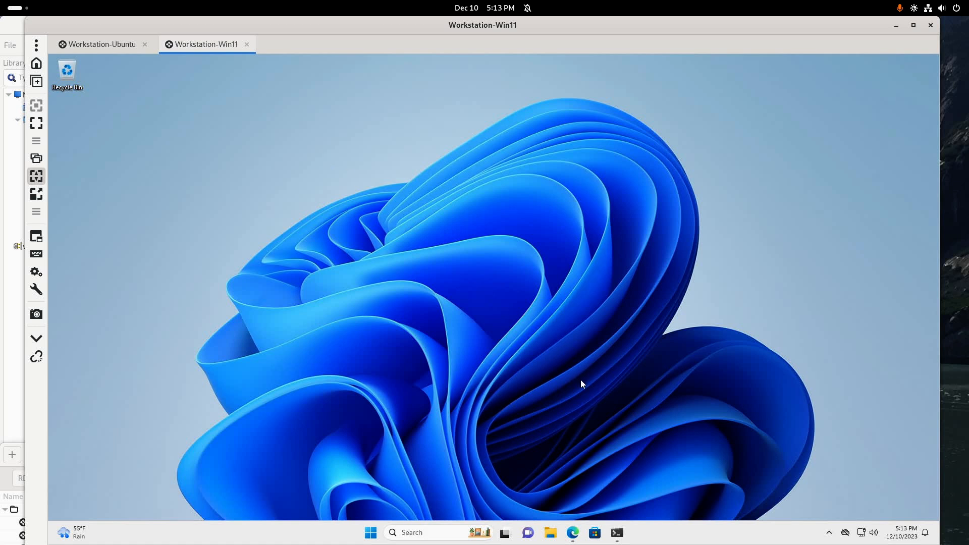
mouse_move(574, 536)
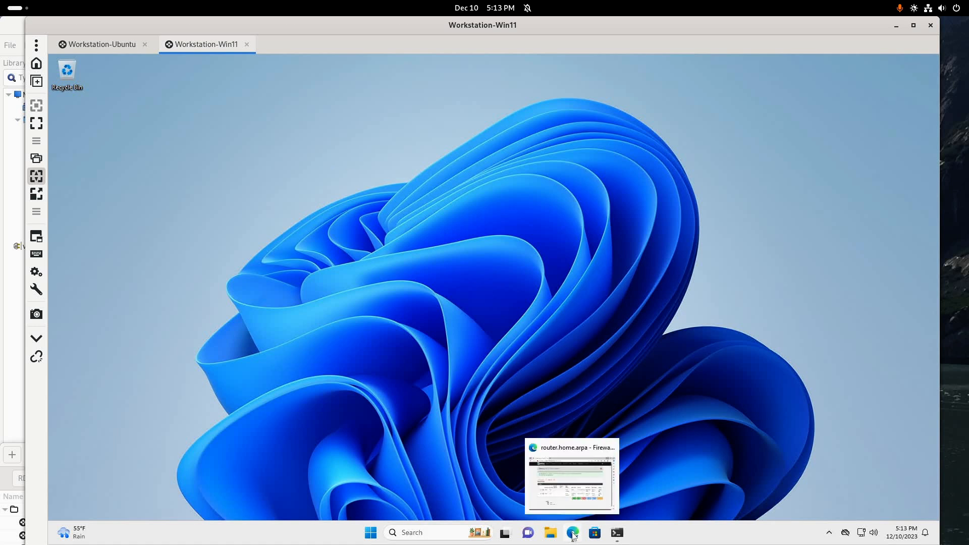
click(573, 536)
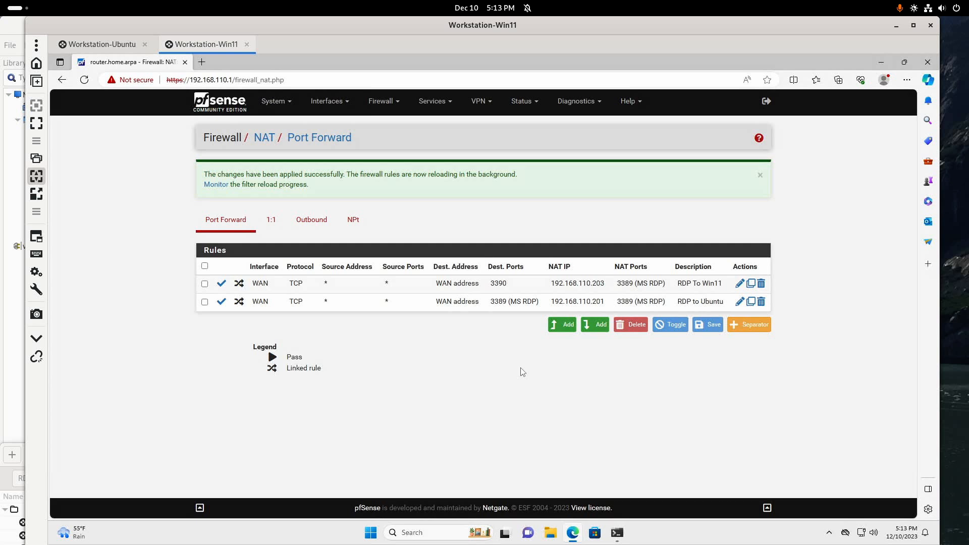
Check the Win11-vm and Ubuntu22042 consoles in VMware Workstation, and return to the Workstation-Ubuntu session in Remmina.
click(14, 22)
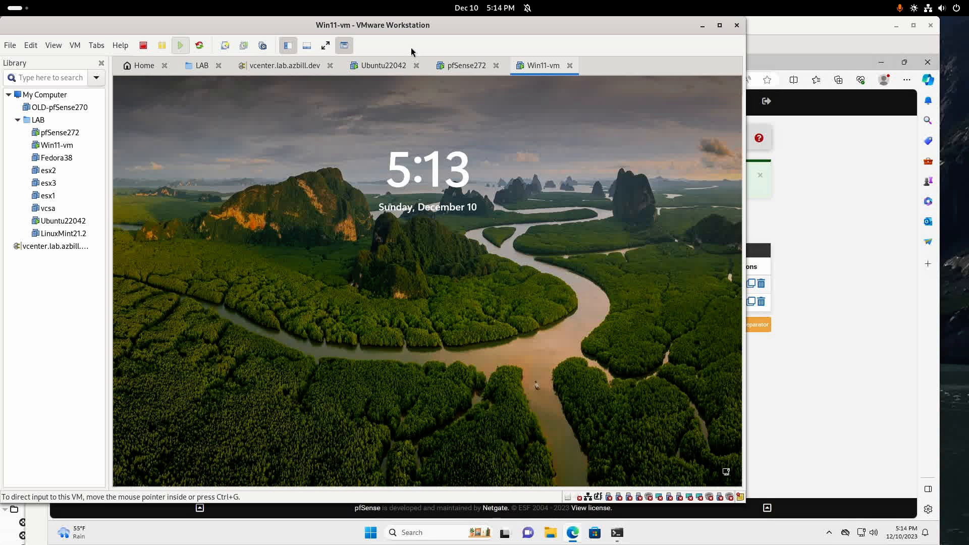
click(383, 65)
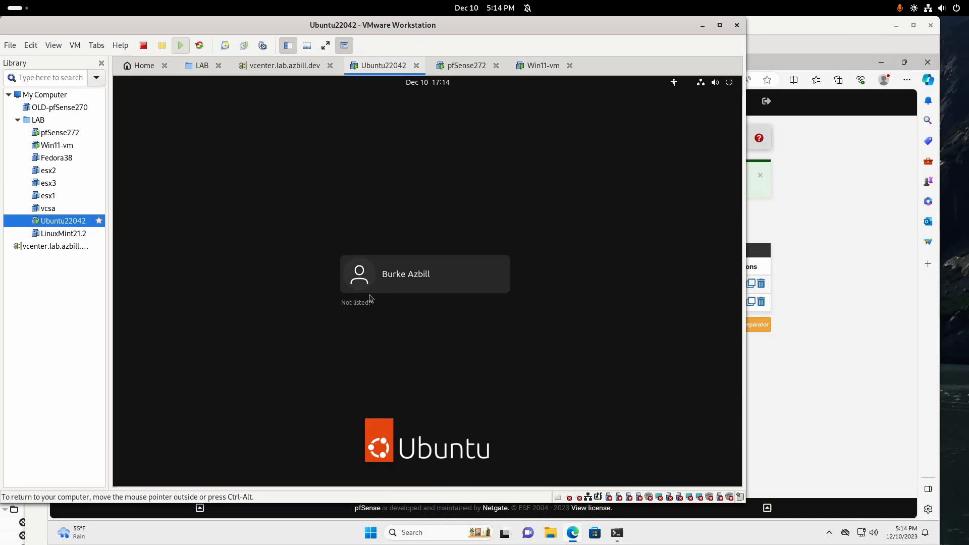
click(825, 32)
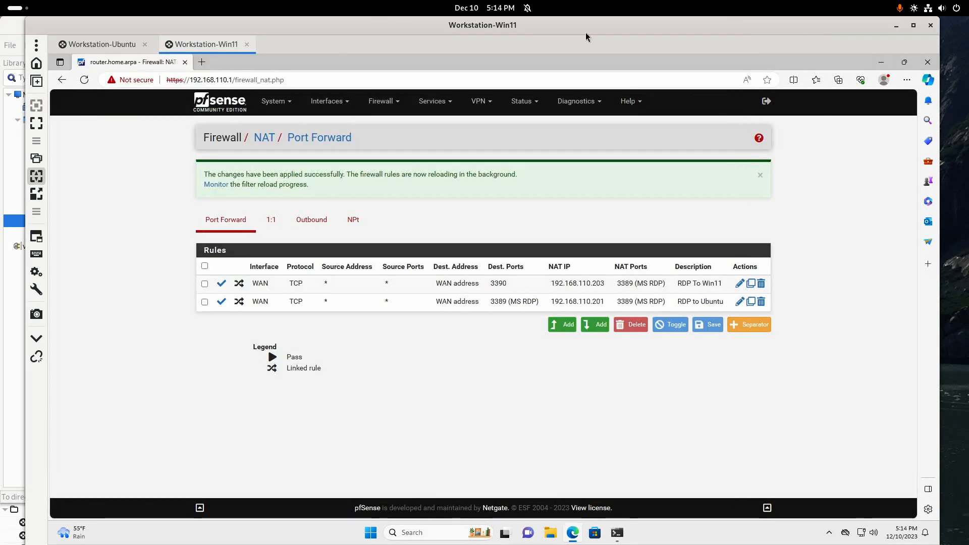
click(92, 44)
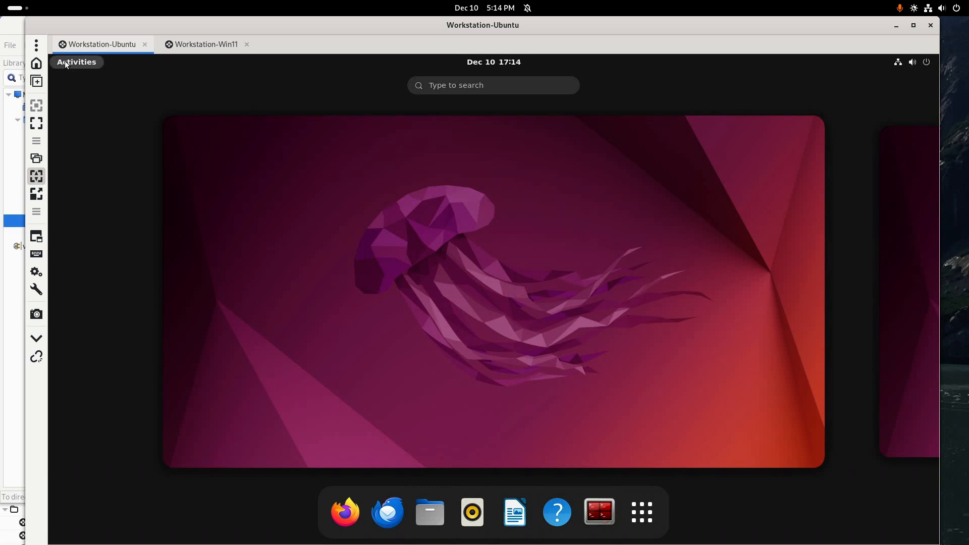
Switch to VMware Workstation and try to log in at the Ubuntu22042 console with the account password.
click(16, 27)
click(439, 276)
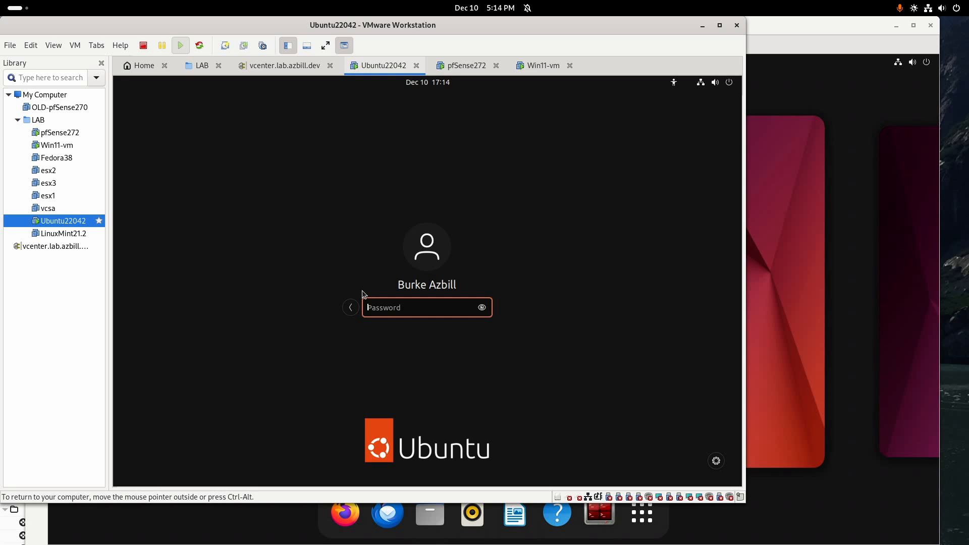
text(•••••••••••••)
key(Return)
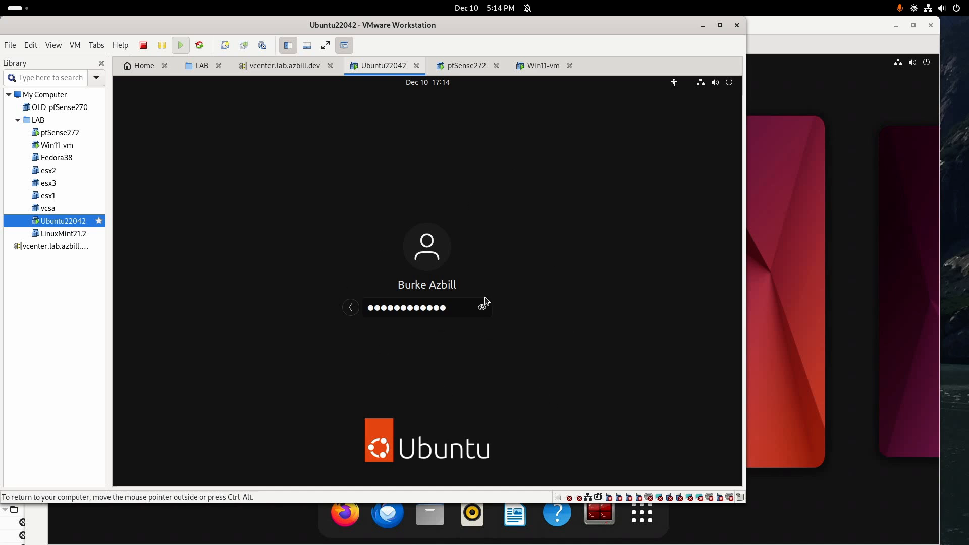
Compare the Workstation-Ubuntu remote desktop in Remmina with the Ubuntu22042, pfSense272 and Win11-vm consoles in VMware Workstation.
click(847, 28)
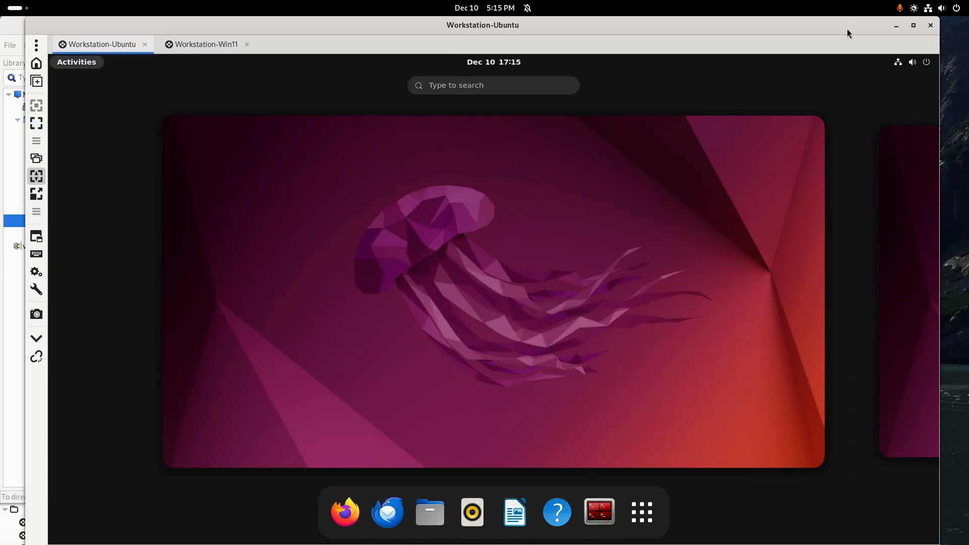
click(20, 31)
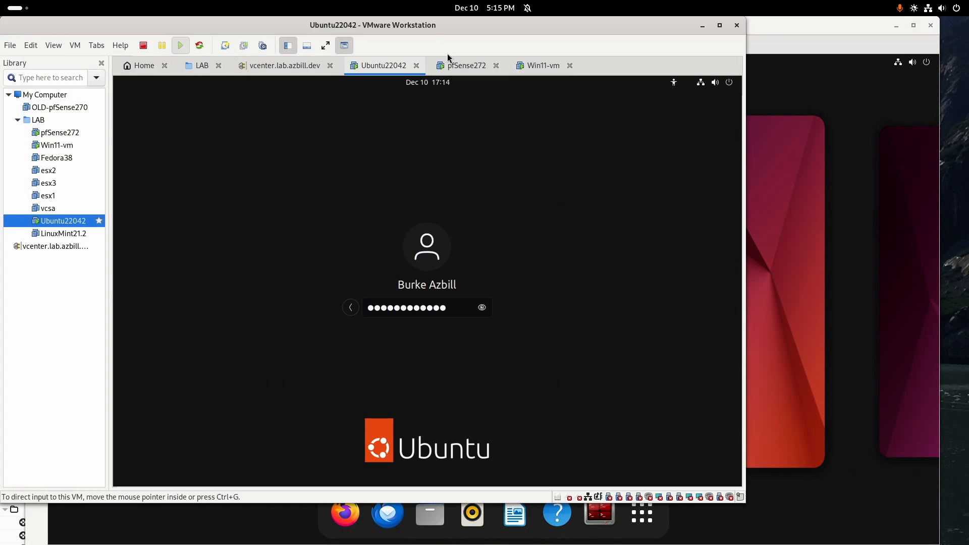
click(460, 65)
click(528, 66)
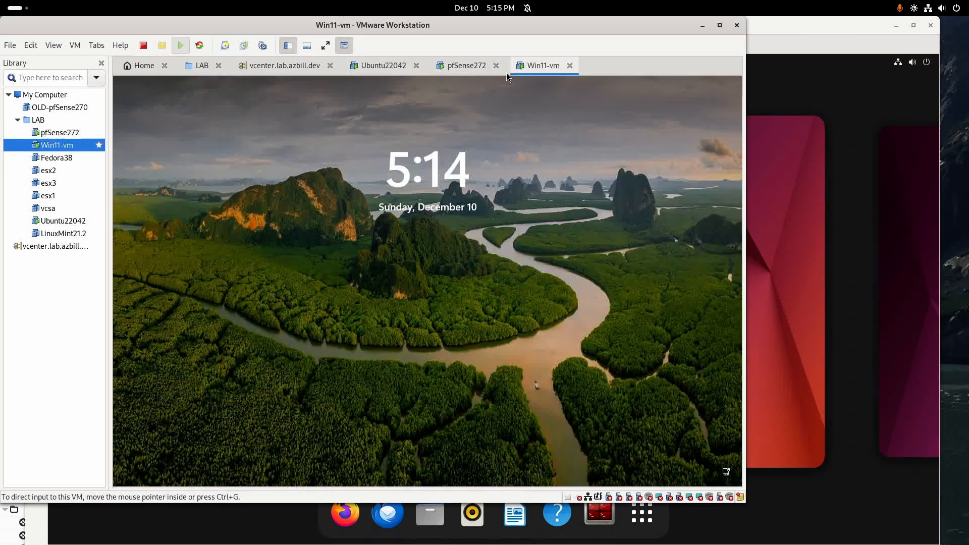
click(398, 63)
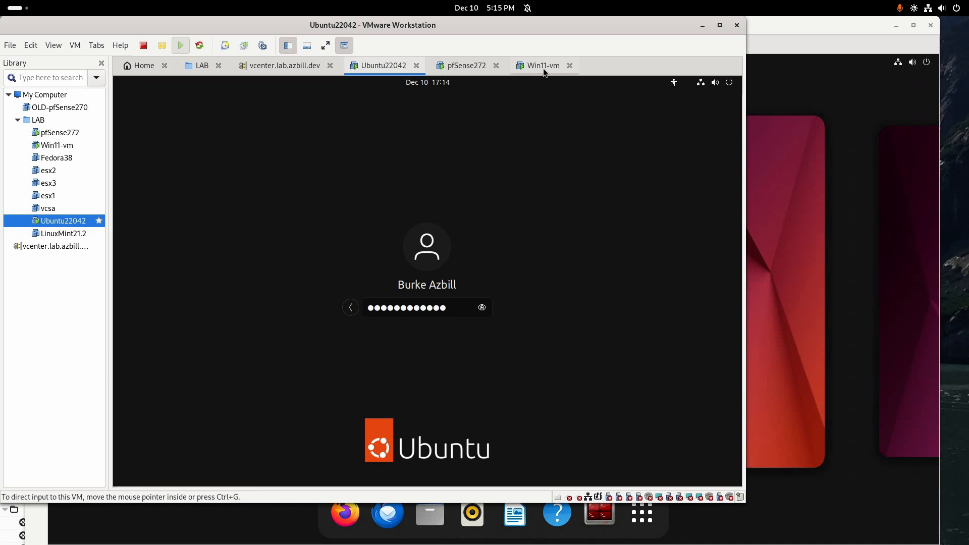
Switch to the Workstation-Ubuntu session in Remmina and log the user out of the remote Ubuntu desktop.
click(875, 36)
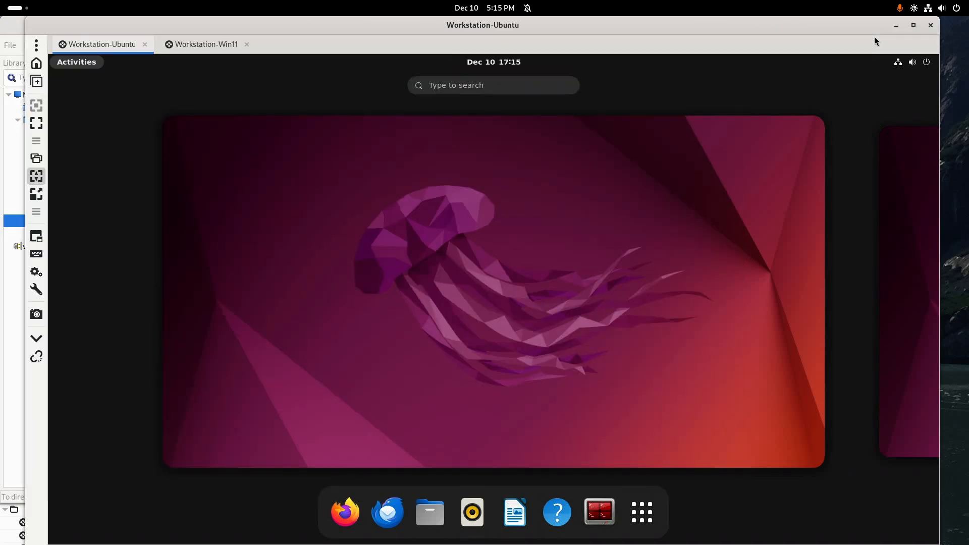
click(929, 61)
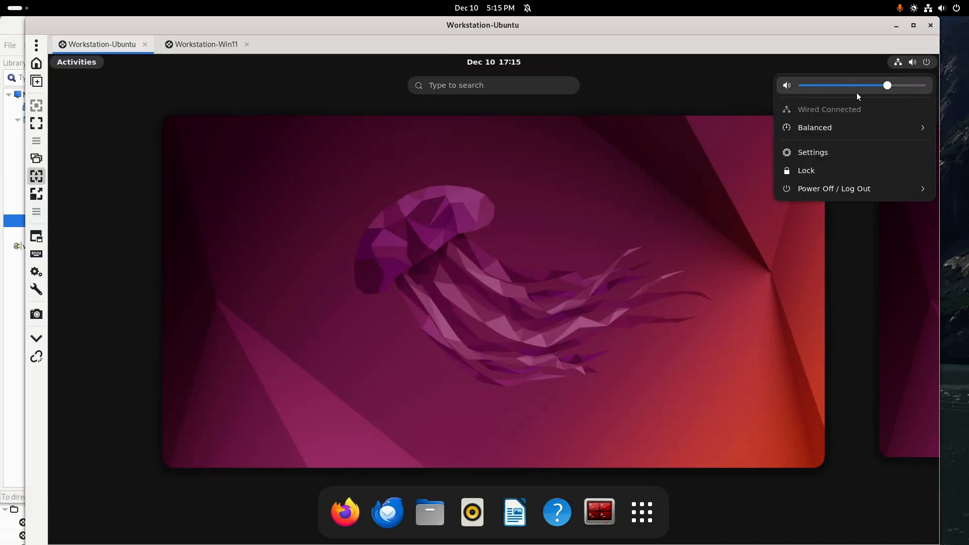
click(829, 189)
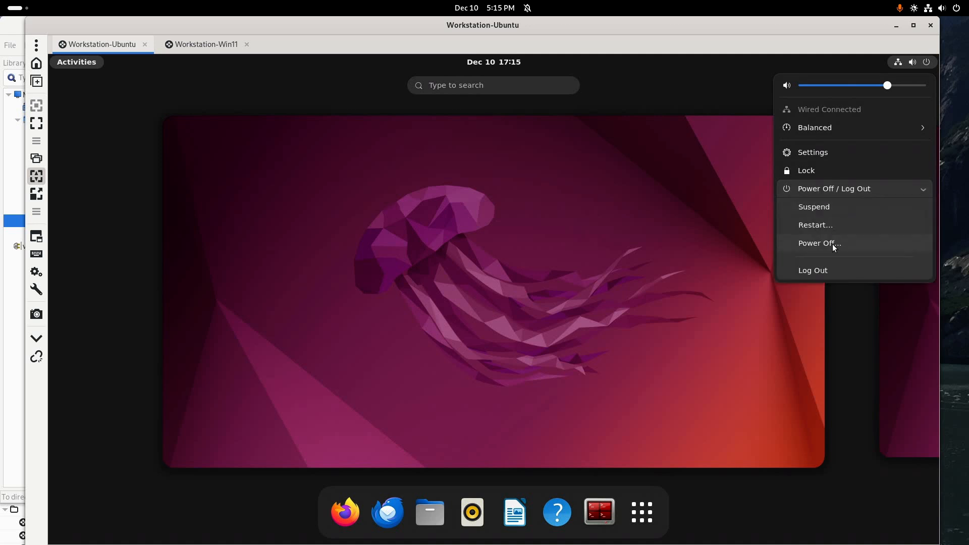
click(831, 270)
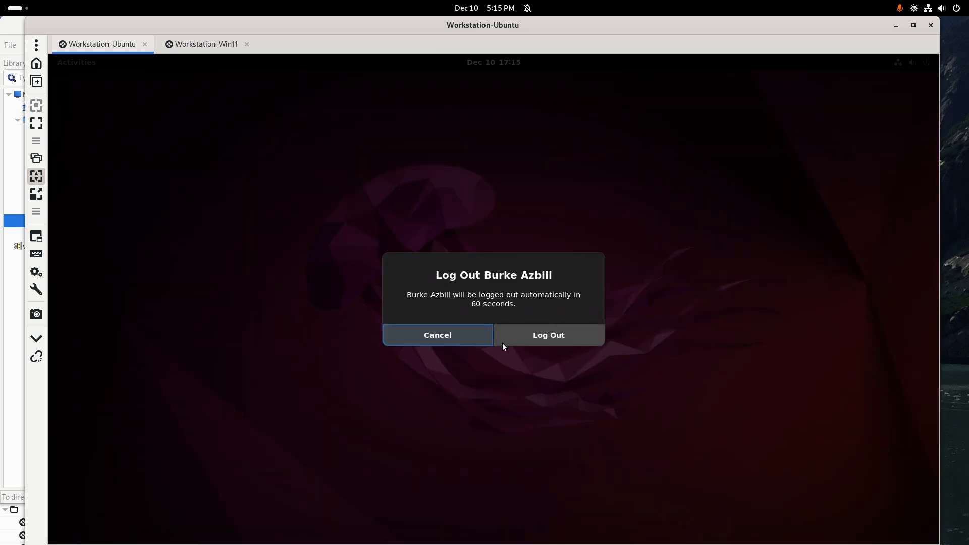
click(565, 333)
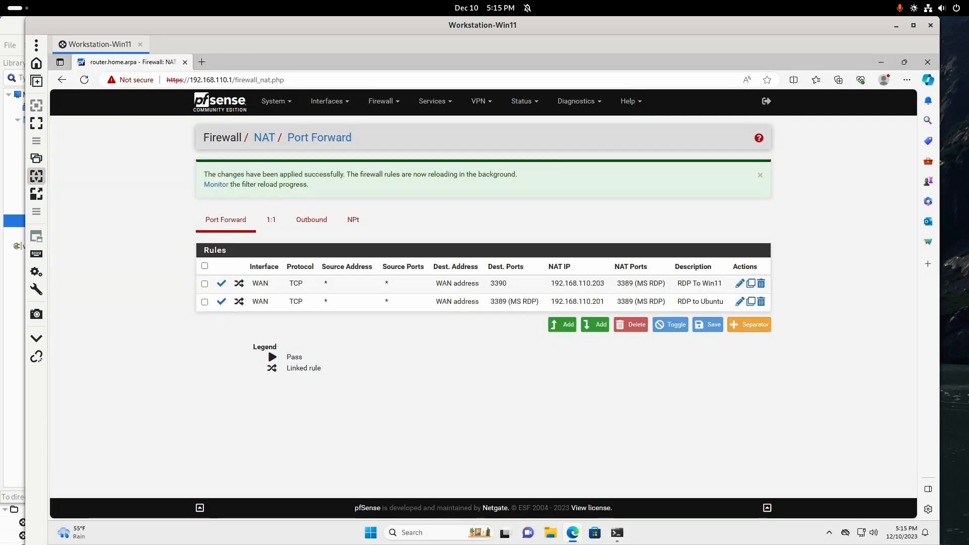
Switch to VMware Workstation, log in at the Ubuntu22042 console with the account password, and view the Win11-vm console.
click(16, 28)
click(396, 199)
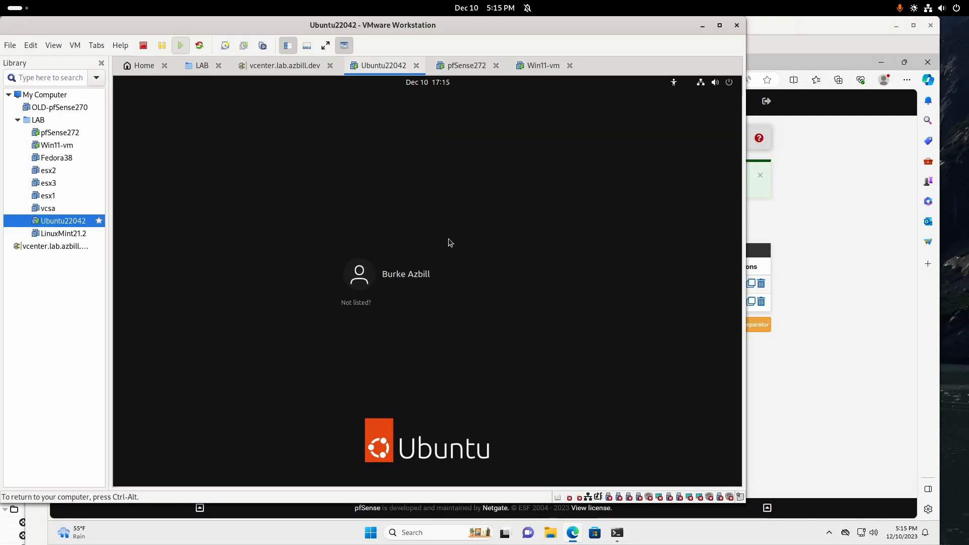
click(417, 277)
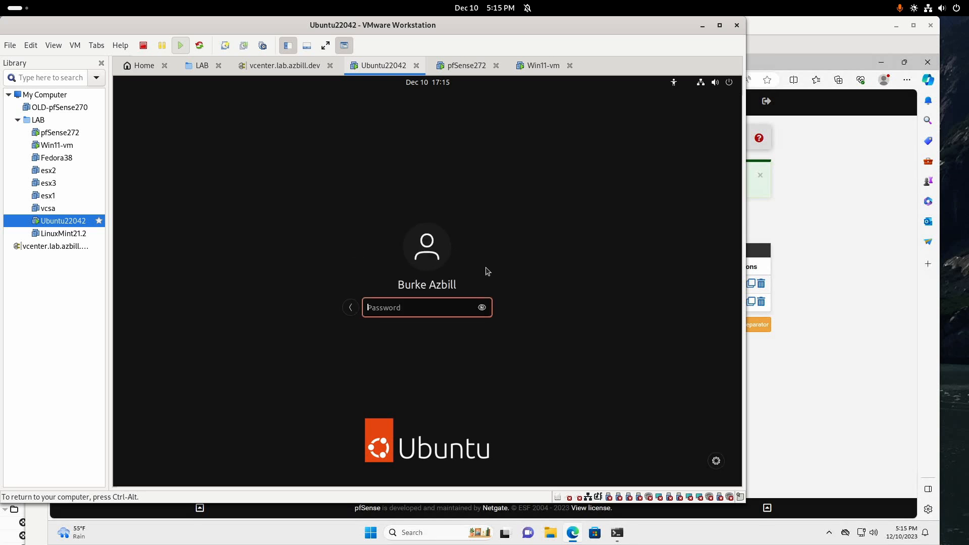
text(************)
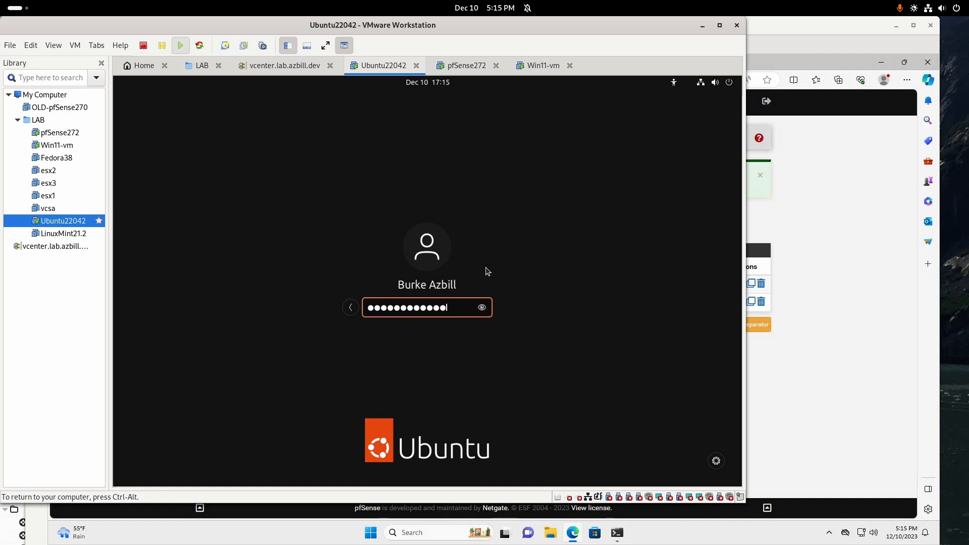
key(Return)
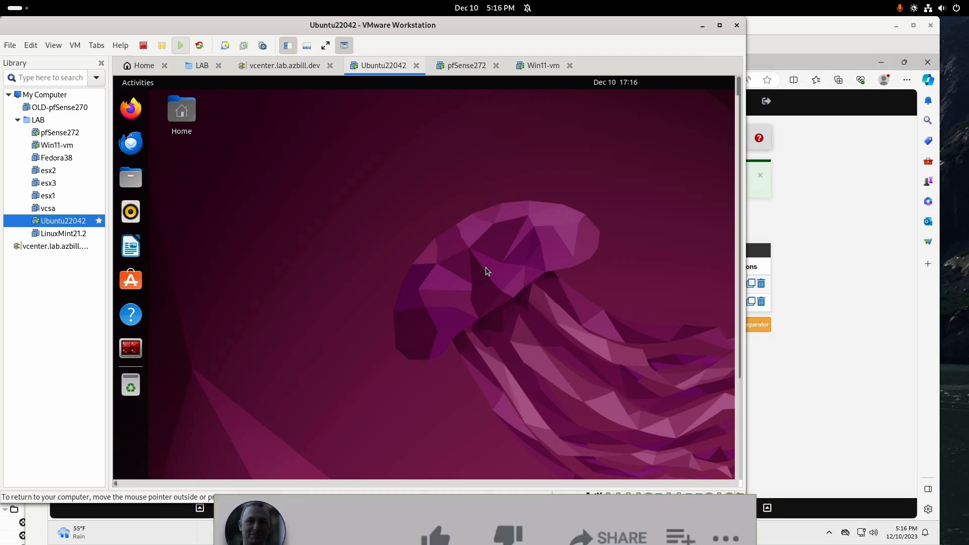
click(544, 65)
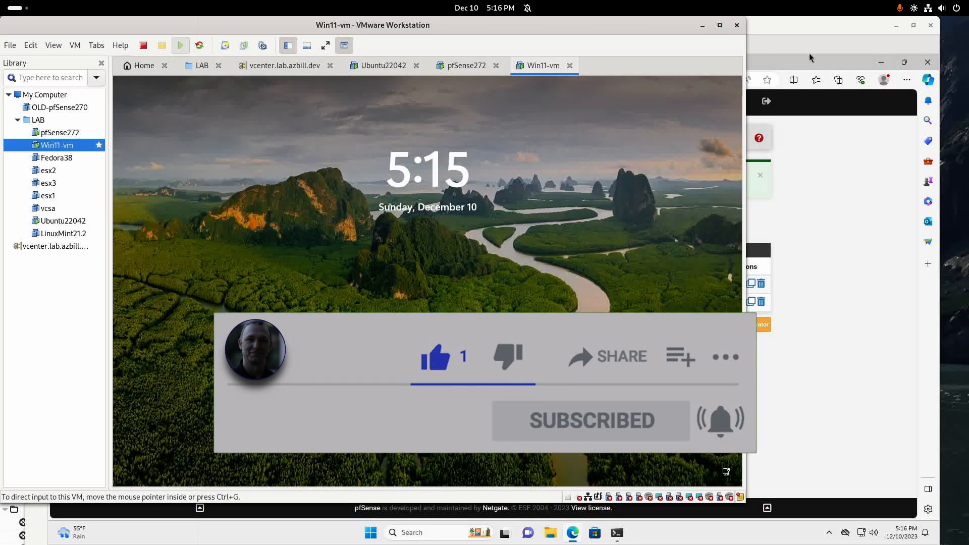